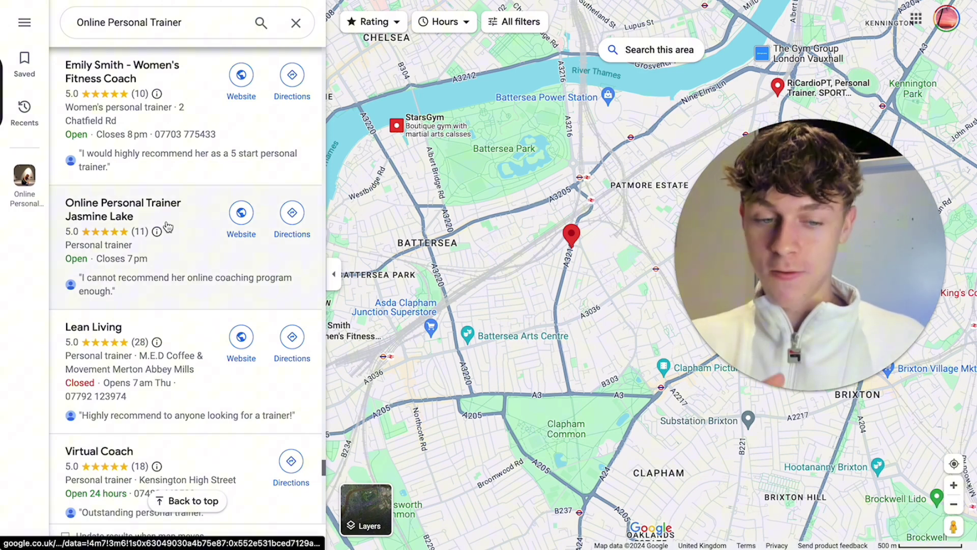
Scroll the Online Personal Trainer results down to Oliver Noakes, Tanya Wyatt and Hounds of Health.
scroll(168, 227, down, 3)
scroll(168, 227, down, 10)
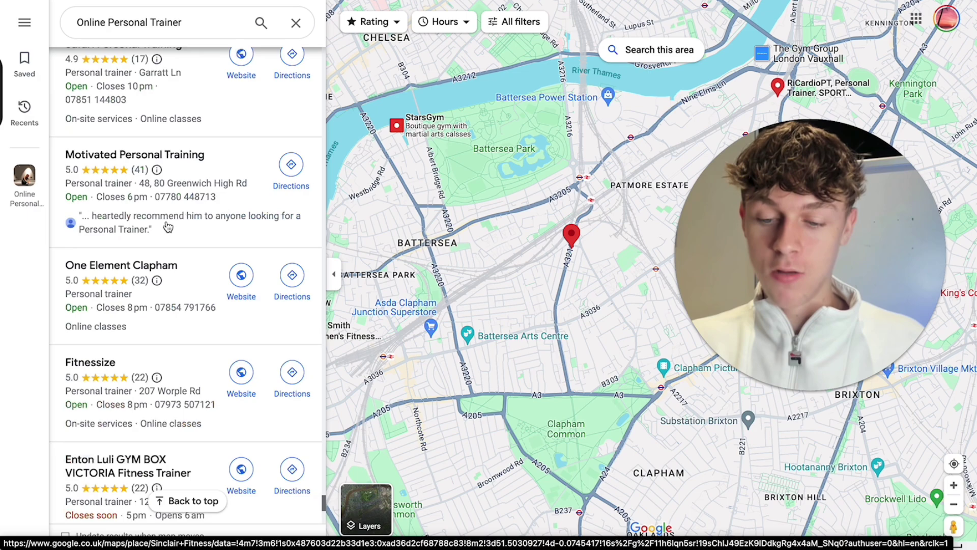
scroll(168, 227, down, 5)
scroll(168, 227, down, 5)
scroll(168, 227, down, 5)
scroll(168, 227, up, 2)
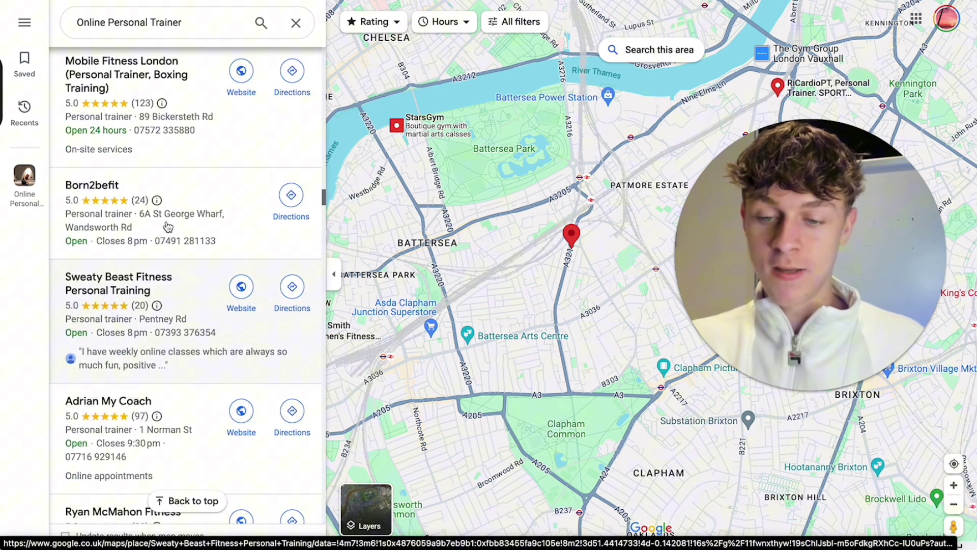
scroll(168, 227, down, 5)
scroll(168, 227, down, 5)
scroll(168, 227, down, 5)
scroll(168, 227, down, 5)
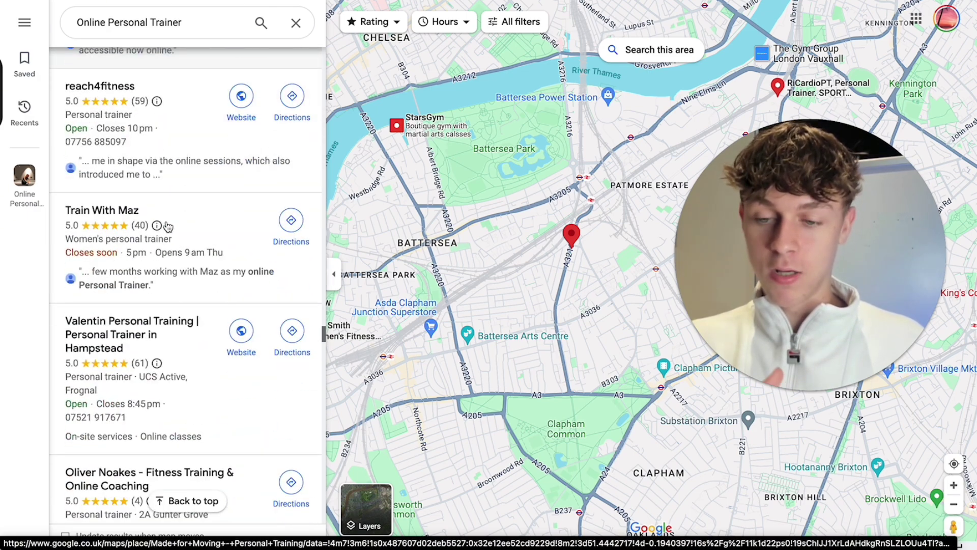
scroll(168, 226, down, 3)
scroll(168, 226, down, 2)
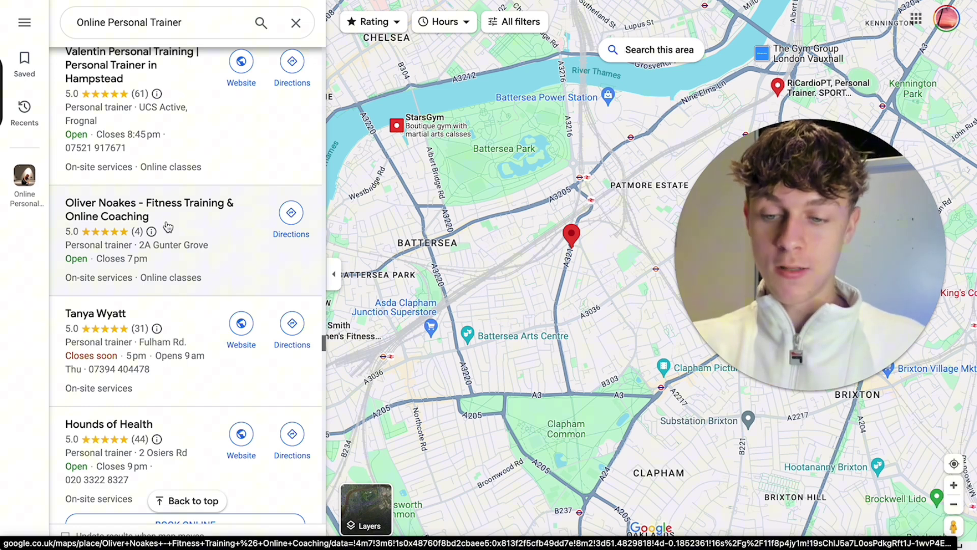
Copy the Google Maps trainer listings into a new ChatGPT message.
key(ctrl+a)
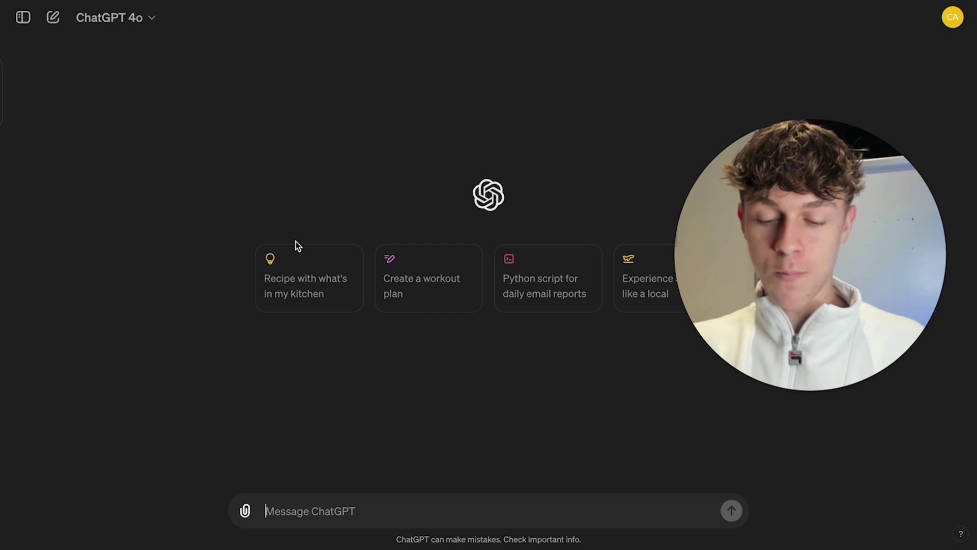
key(ctrl+v)
scroll(348, 436, down, 5)
scroll(347, 437, down, 3)
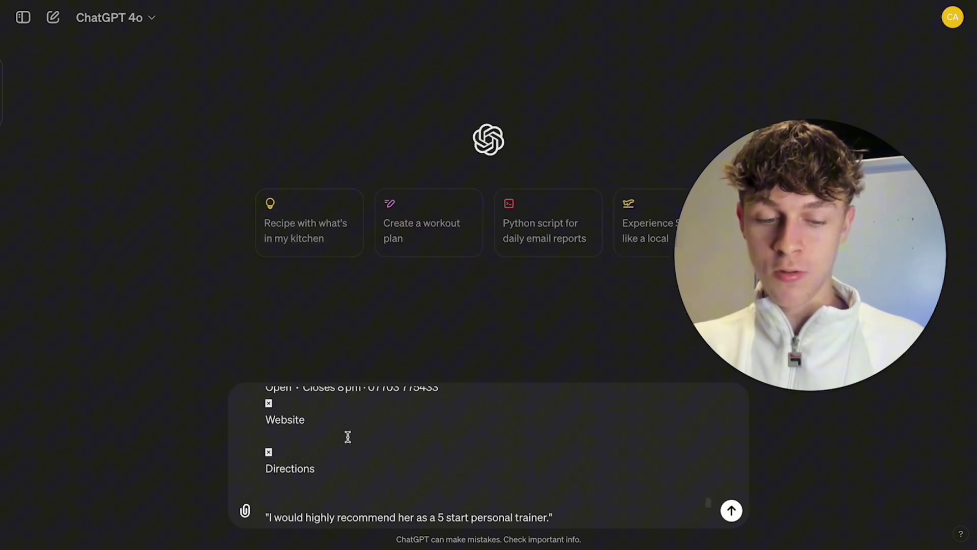
scroll(348, 437, up, 3)
scroll(347, 437, up, 3)
scroll(347, 437, up, 3)
scroll(347, 436, up, 3)
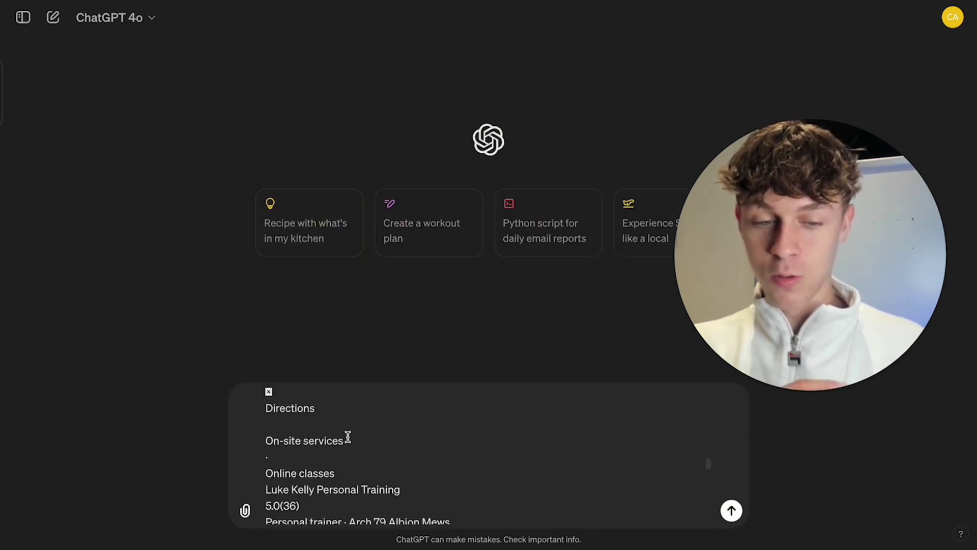
scroll(347, 436, up, 3)
scroll(347, 437, up, 3)
scroll(348, 436, up, 2)
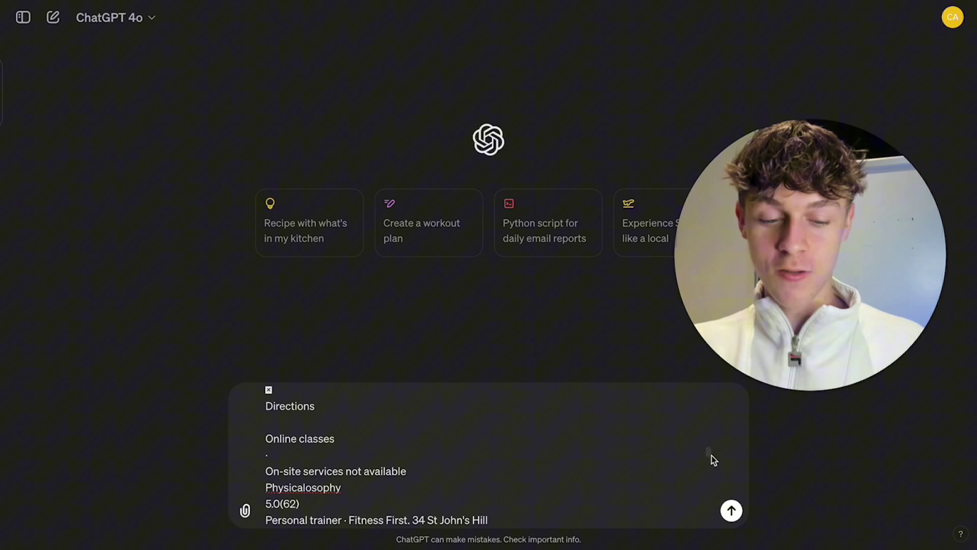
Delete the leftover search headings and ask for a clean column of names and numbers.
drag(711, 455, 706, 386)
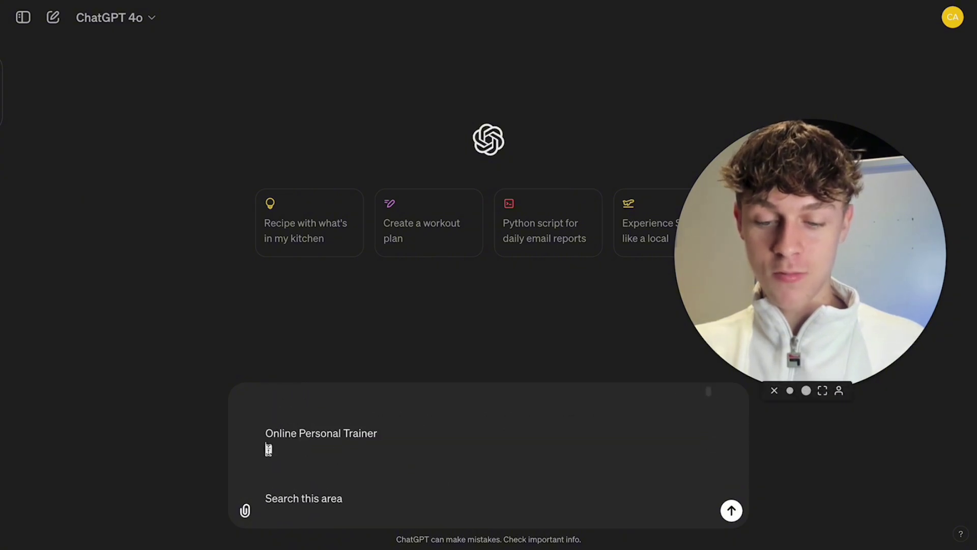
drag(278, 450, 258, 414)
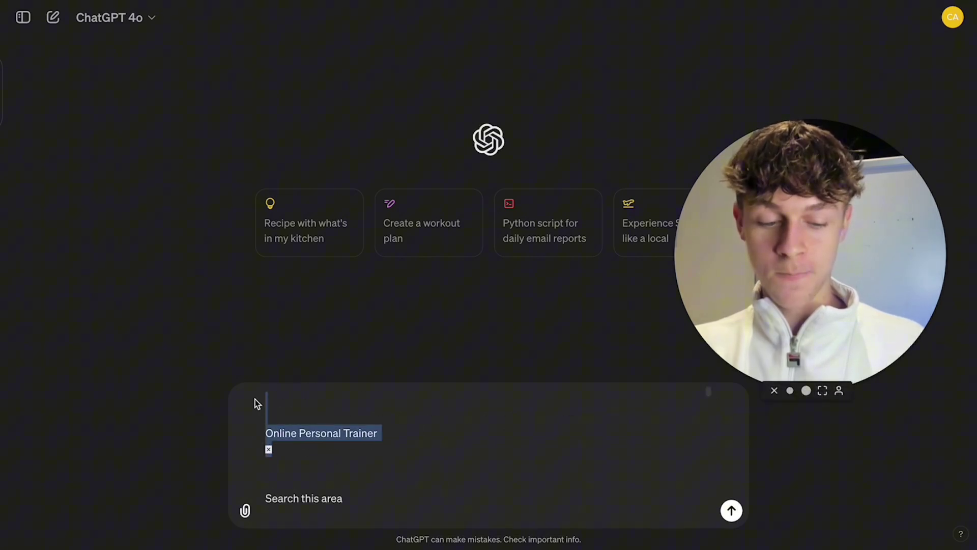
key(BackSpace)
text(Form)
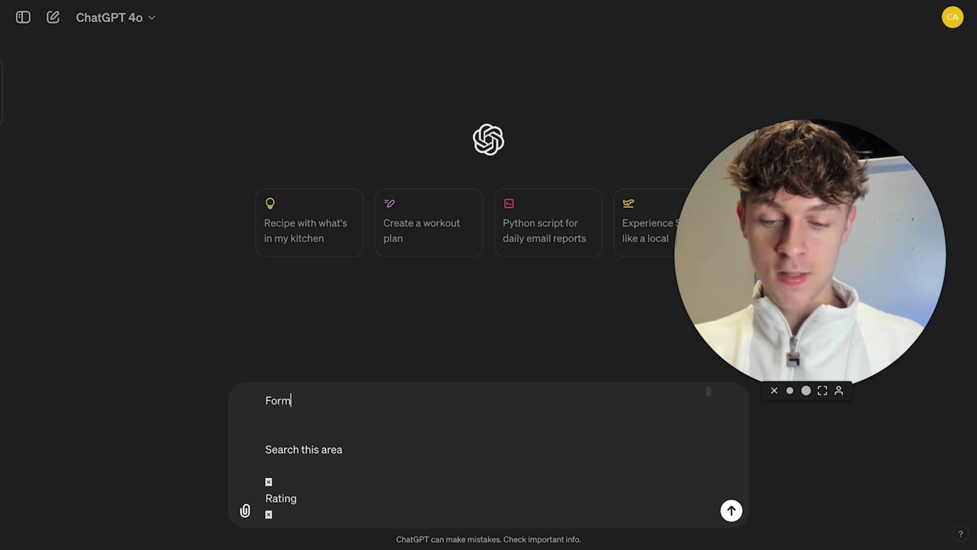
text(at this in)
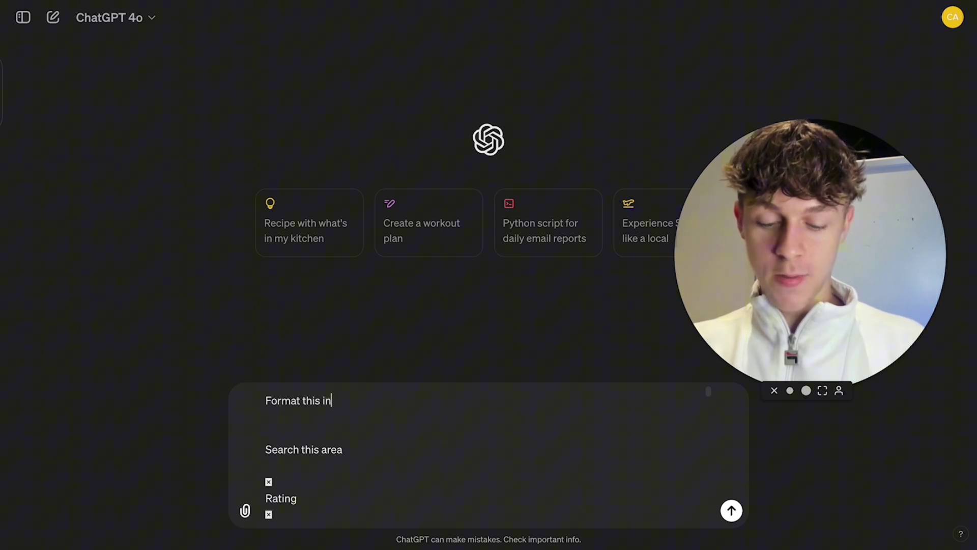
text(formati)
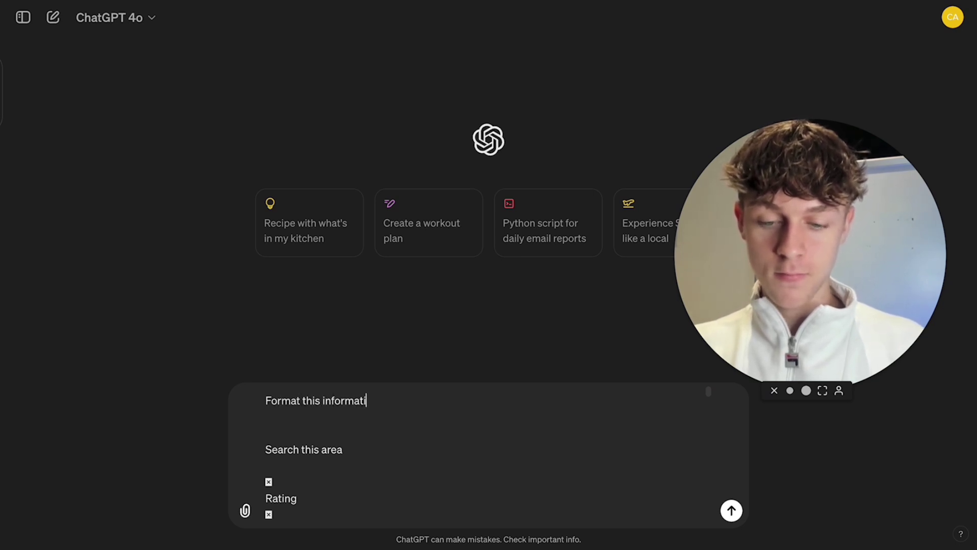
text(into aclean)
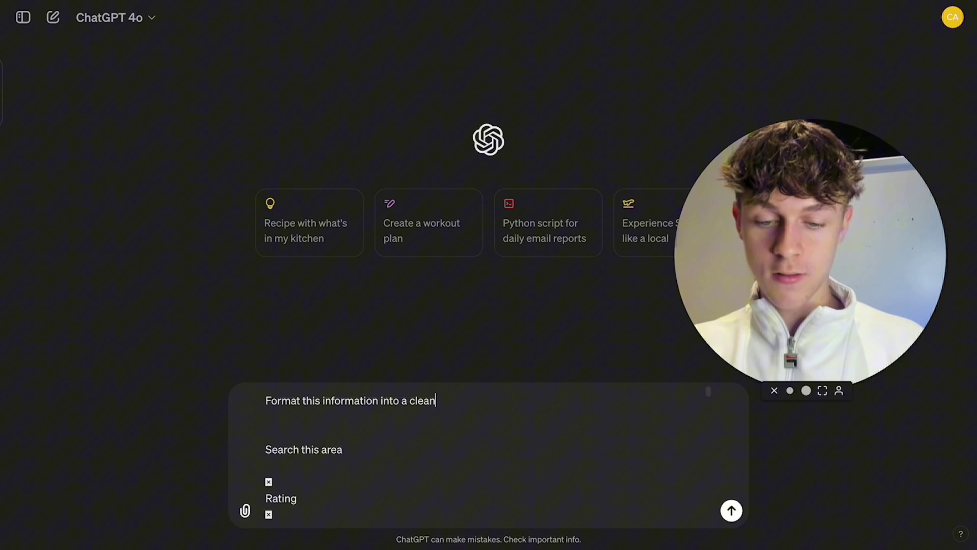
text( column )
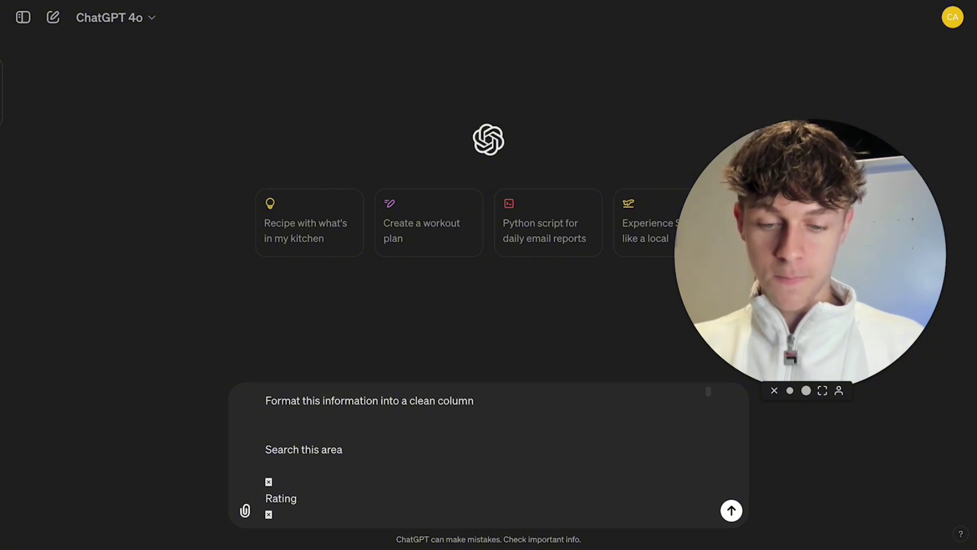
text(with their first name and phone)
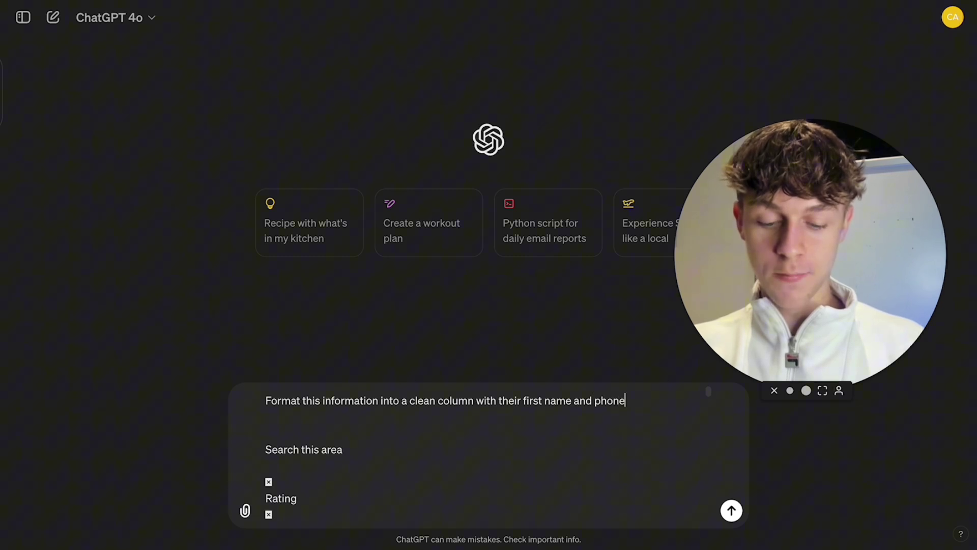
text( number:)
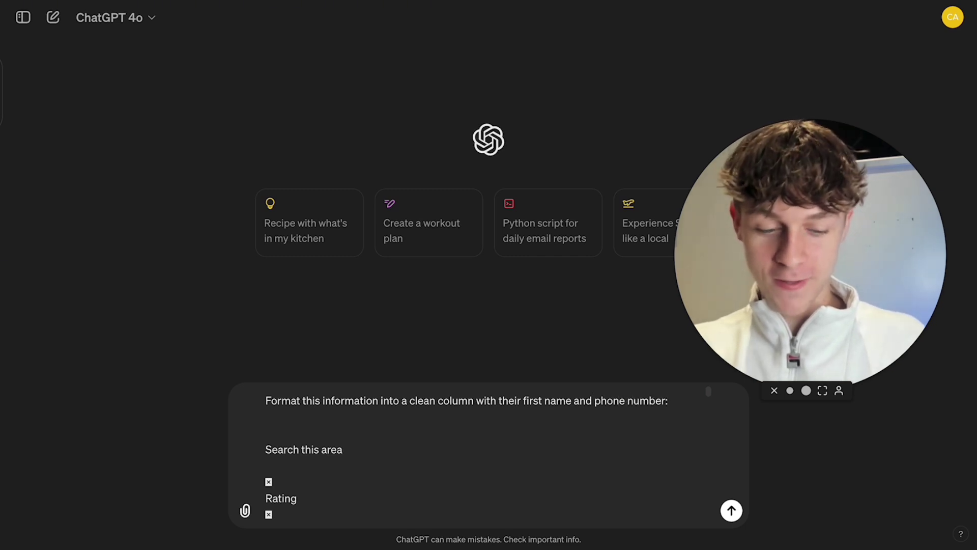
Send the request and review the returned First Name / Phone Number table.
key(Return)
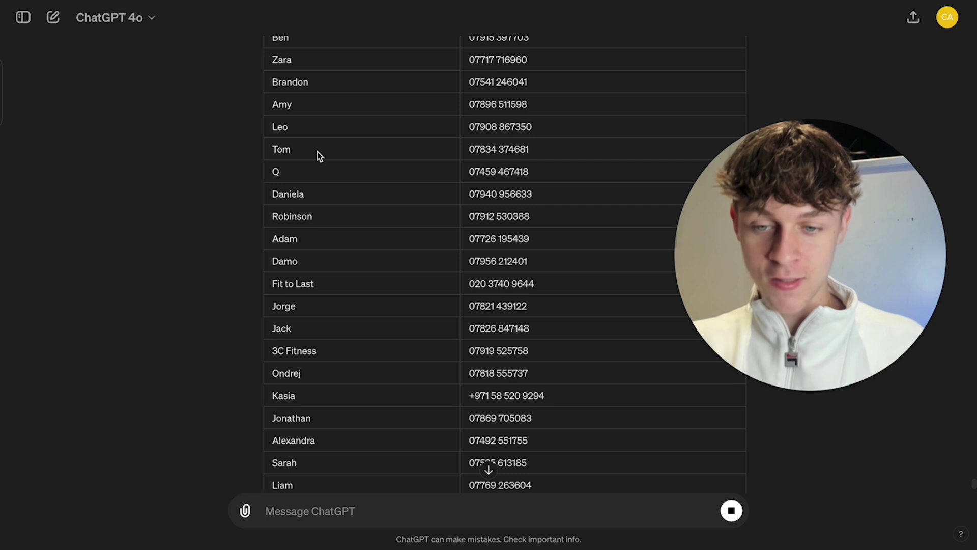
scroll(319, 156, up, 3)
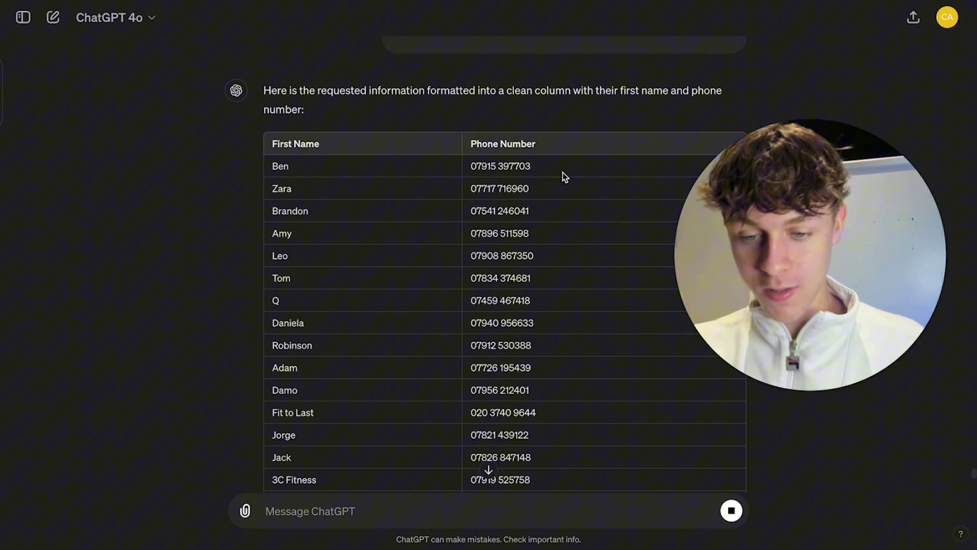
scroll(422, 302, down, 2)
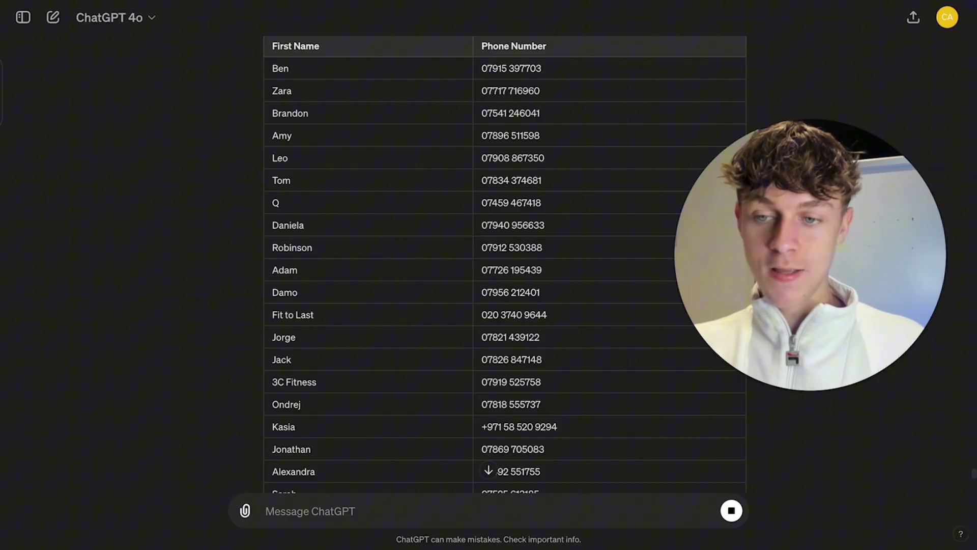
scroll(314, 246, down, 4)
scroll(314, 245, down, 5)
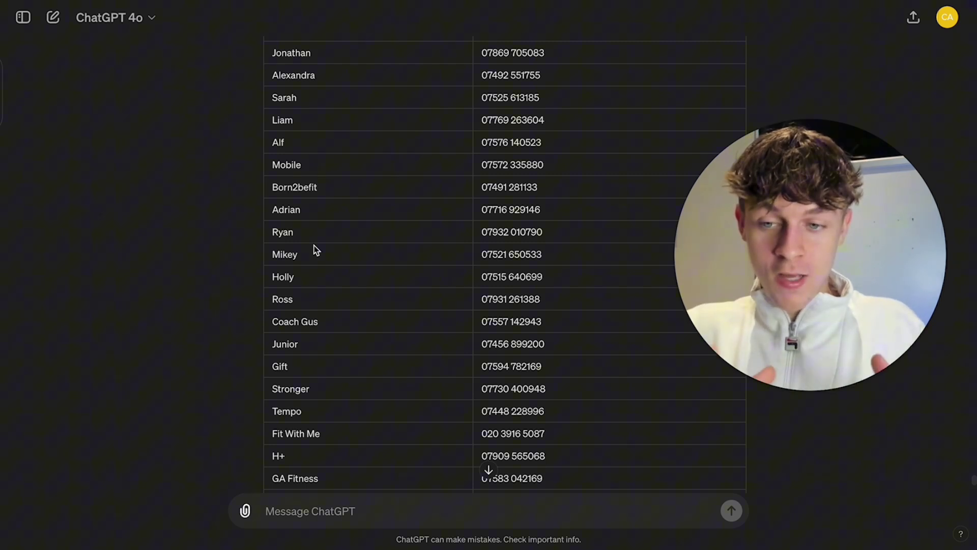
Ask ChatGPT to 'Download CSV' and save personal_trainers.csv.
click(305, 513)
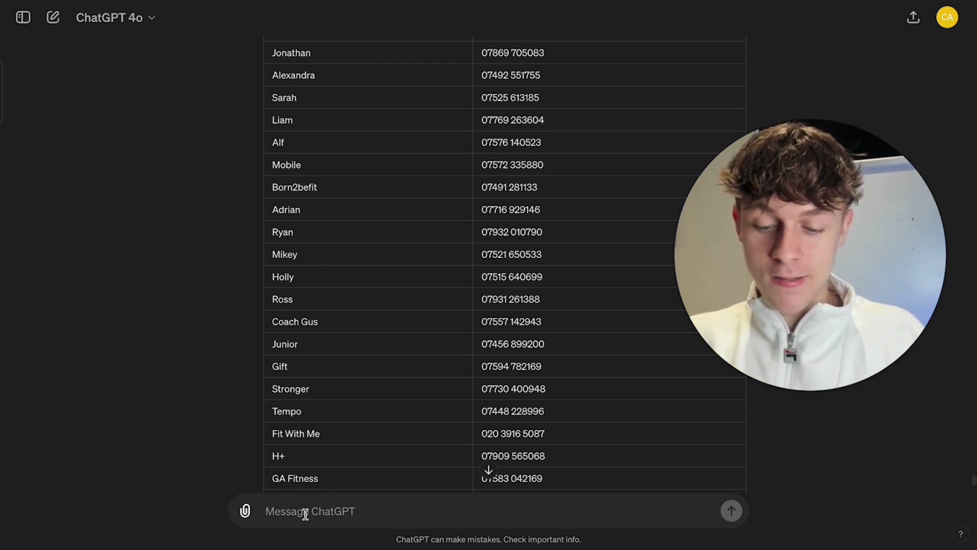
text(Download thi)
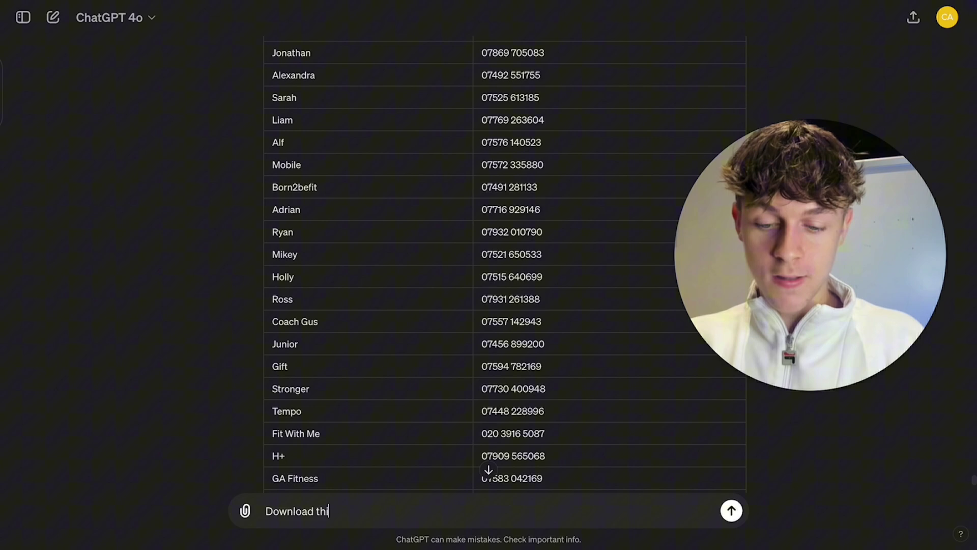
text(s as a CSV)
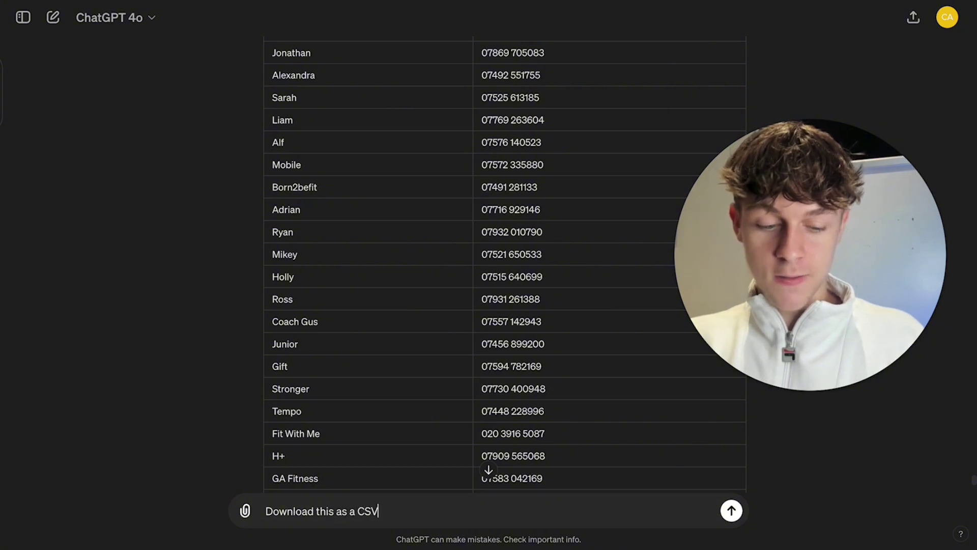
key(Return)
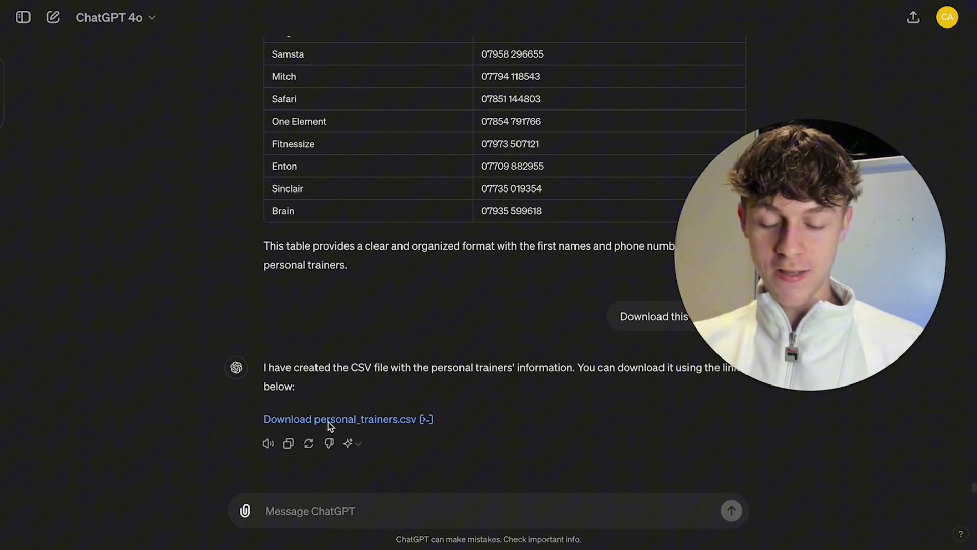
click(331, 421)
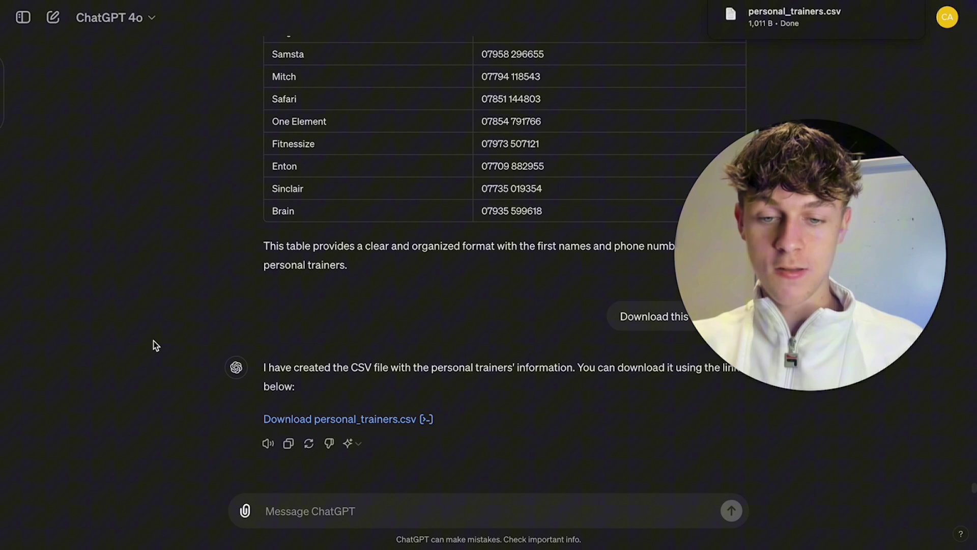
Open a new browser tab on the Google homepage.
scroll(154, 340, up, 4)
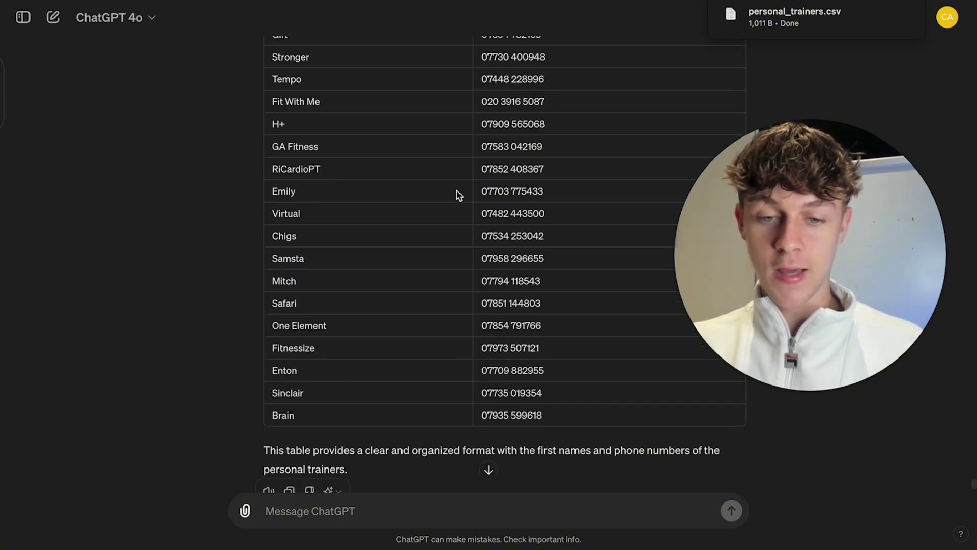
scroll(426, 184, down, 4)
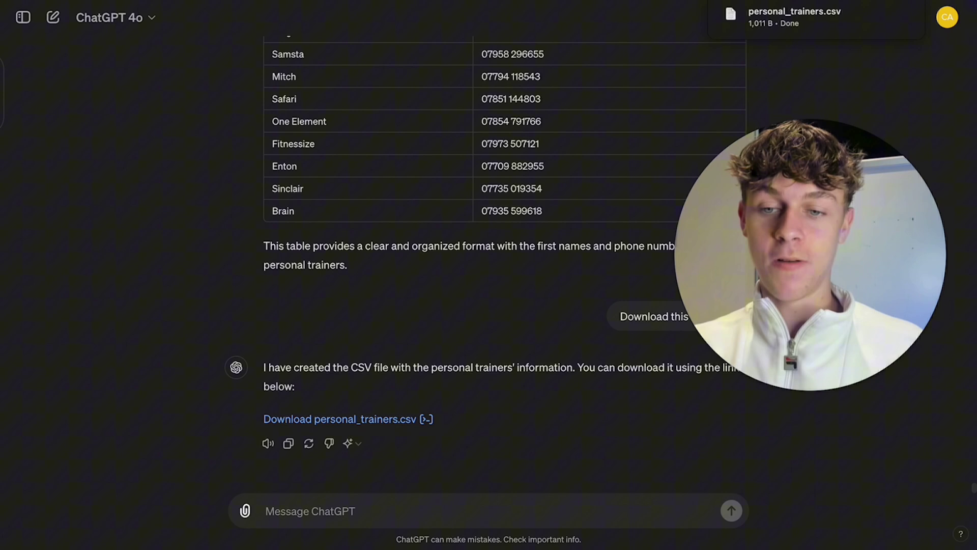
key(ctrl+t)
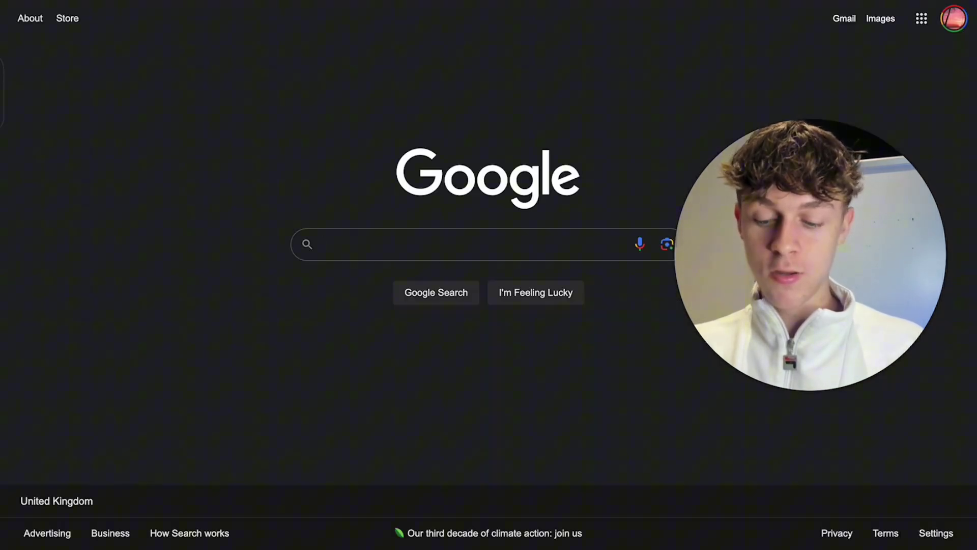
text(F)
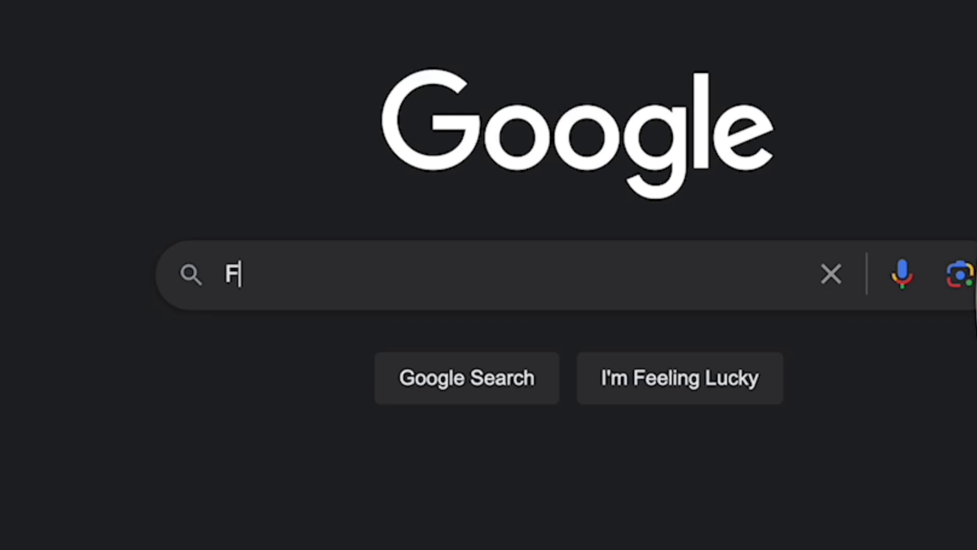
text(itne)
text(ss a)
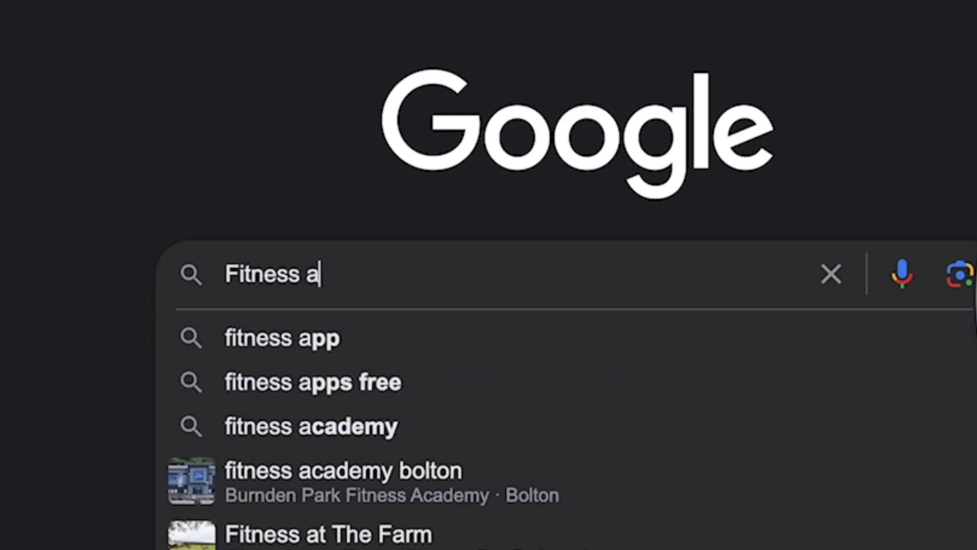
key(BackSpace)
text(c)
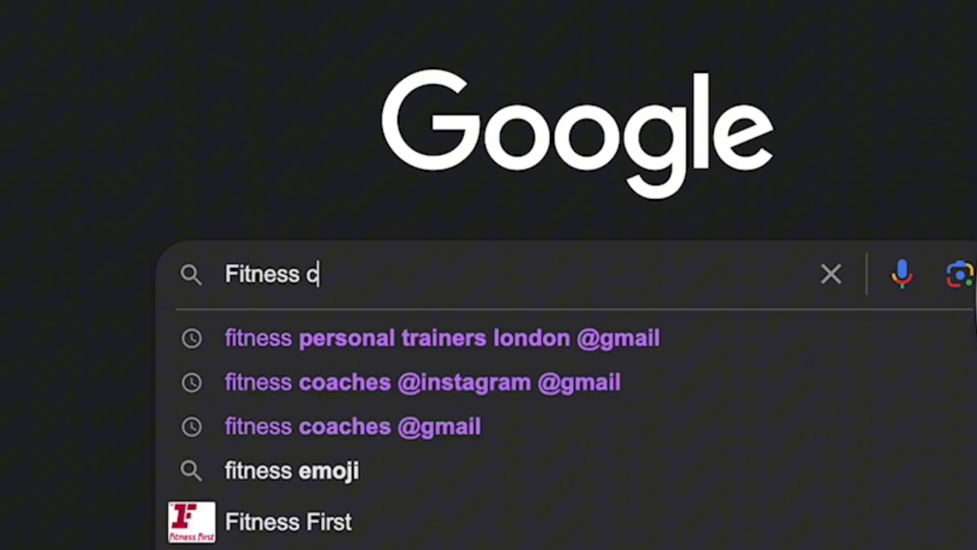
text(oaches)
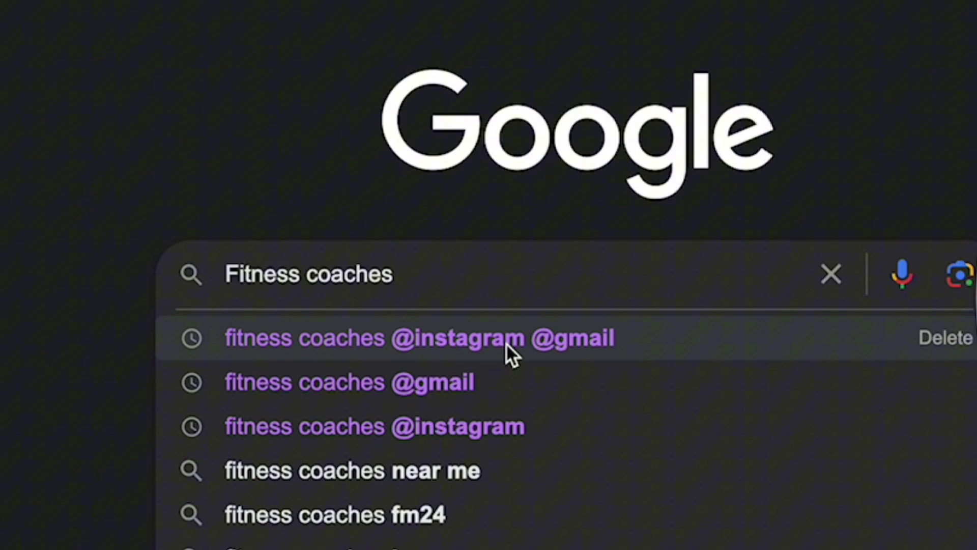
click(481, 344)
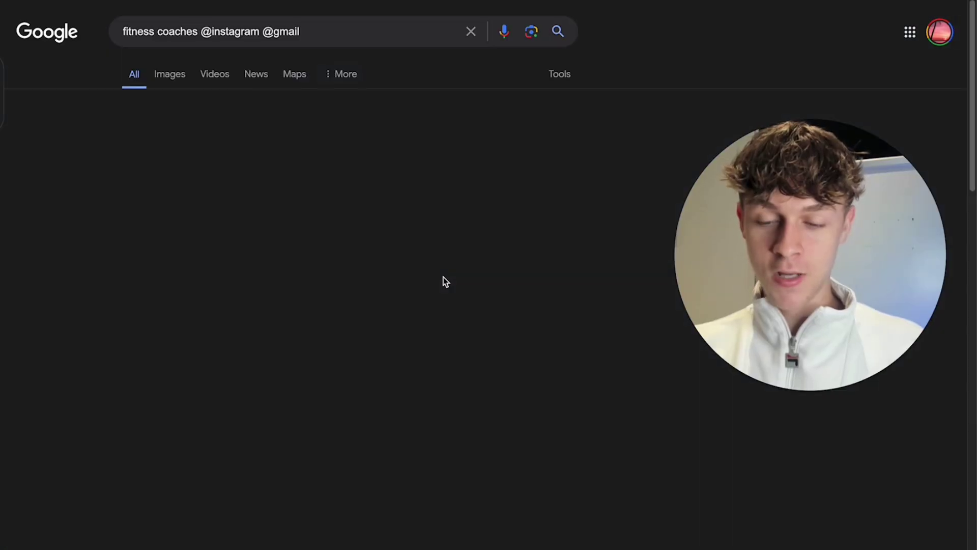
Scroll the Instagram coach results and select the whole results page.
scroll(206, 452, down, 4)
scroll(206, 452, down, 3)
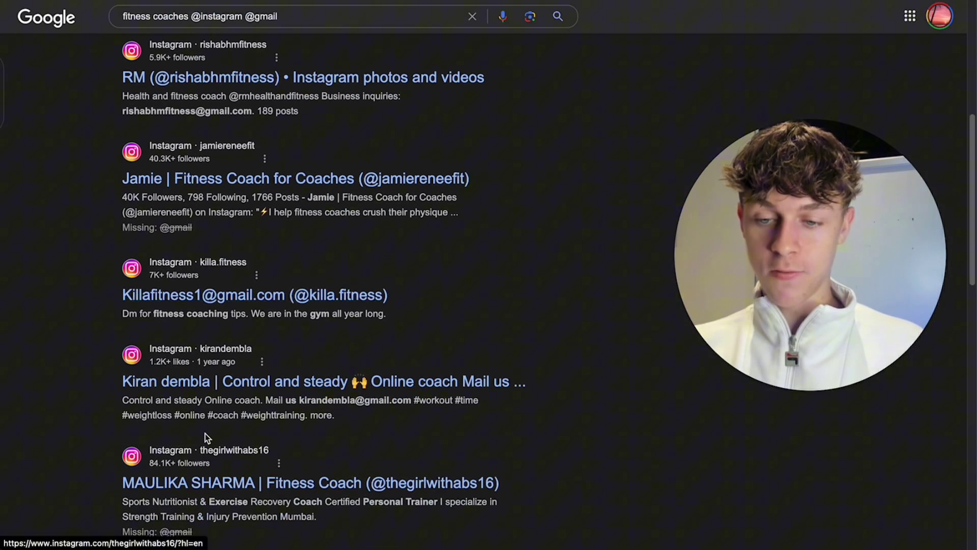
scroll(293, 232, down, 8)
scroll(255, 184, up, 1)
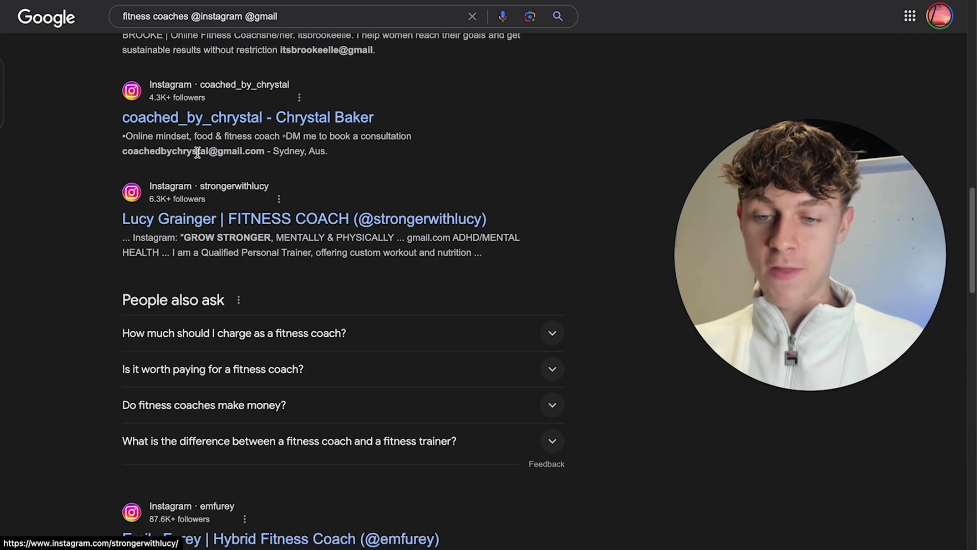
drag(139, 150, 270, 150)
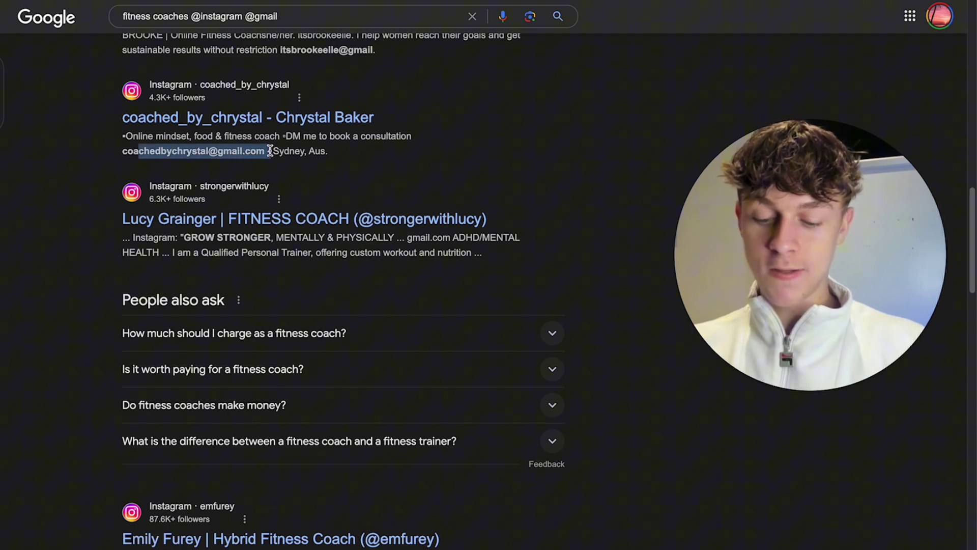
key(ctrl+a)
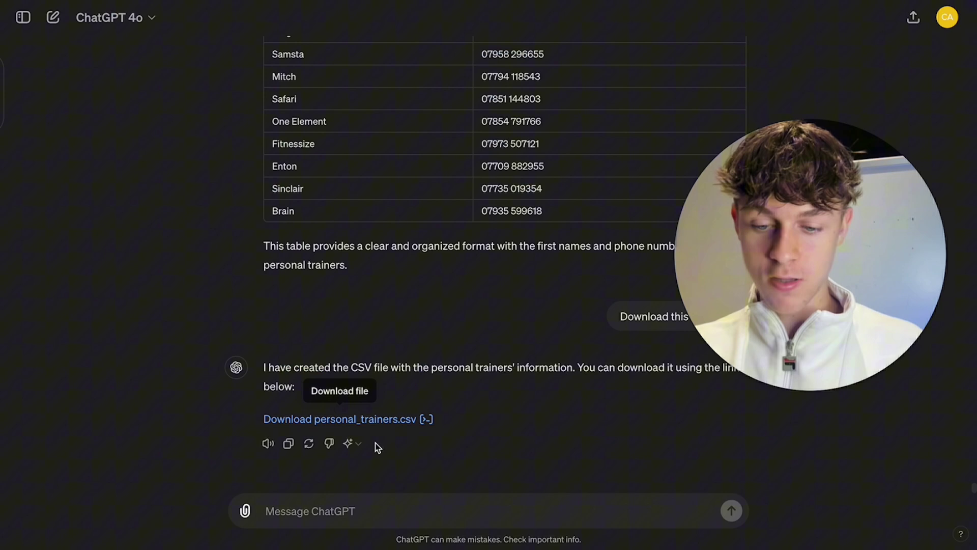
Paste the coach search results into ChatGPT and delete the Google header lines.
click(370, 516)
key(ctrl+v)
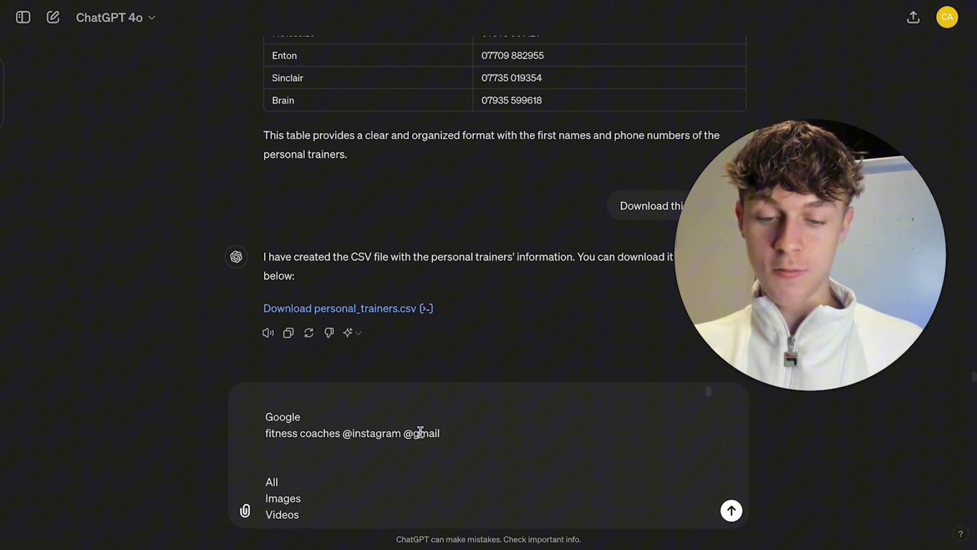
drag(447, 432, 269, 417)
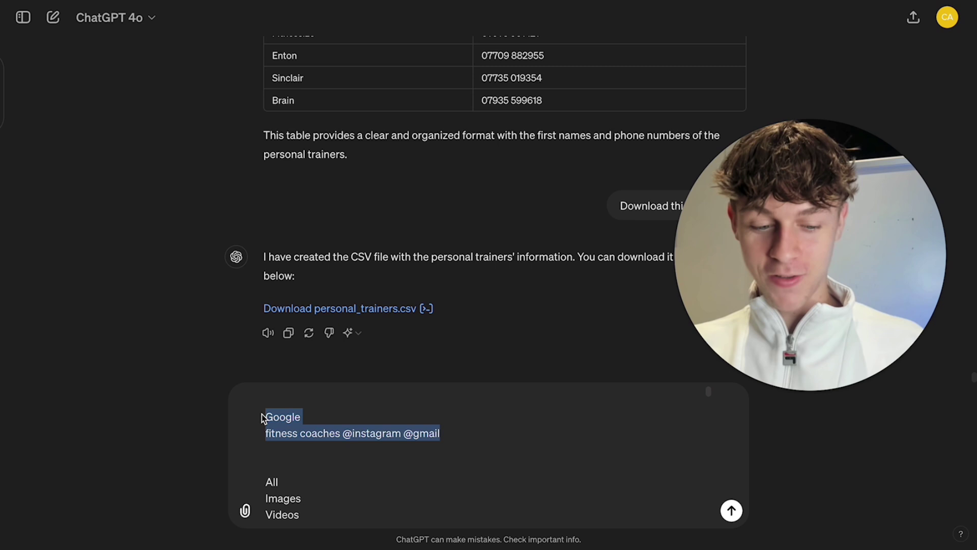
key(BackSpace)
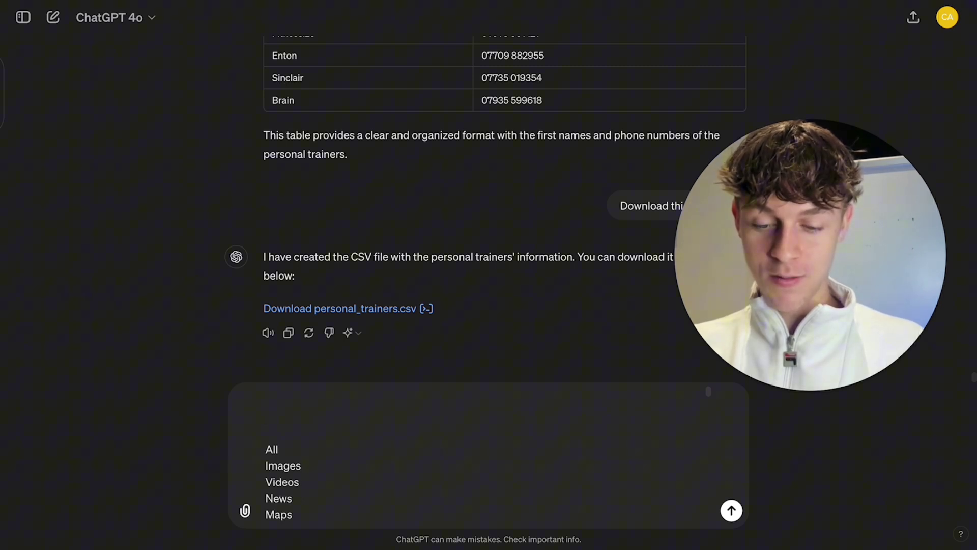
Ask ChatGPT to format the results with name, email and Instagram URL.
text(Format this into a)
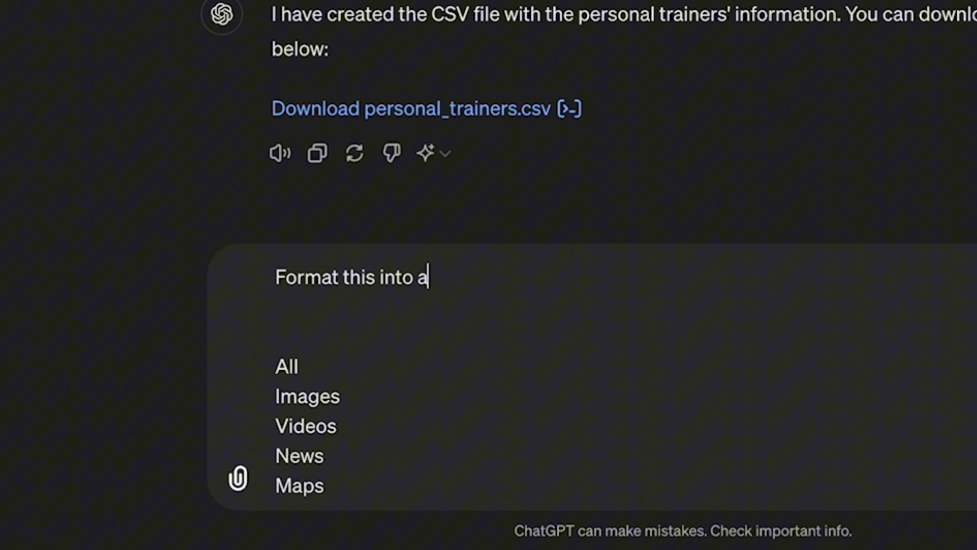
text( with their name and)
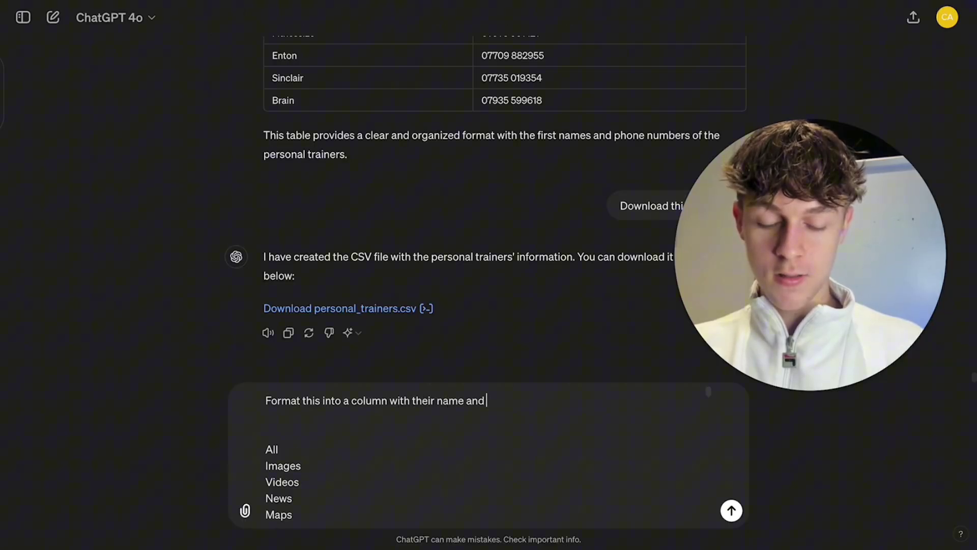
text( eami)
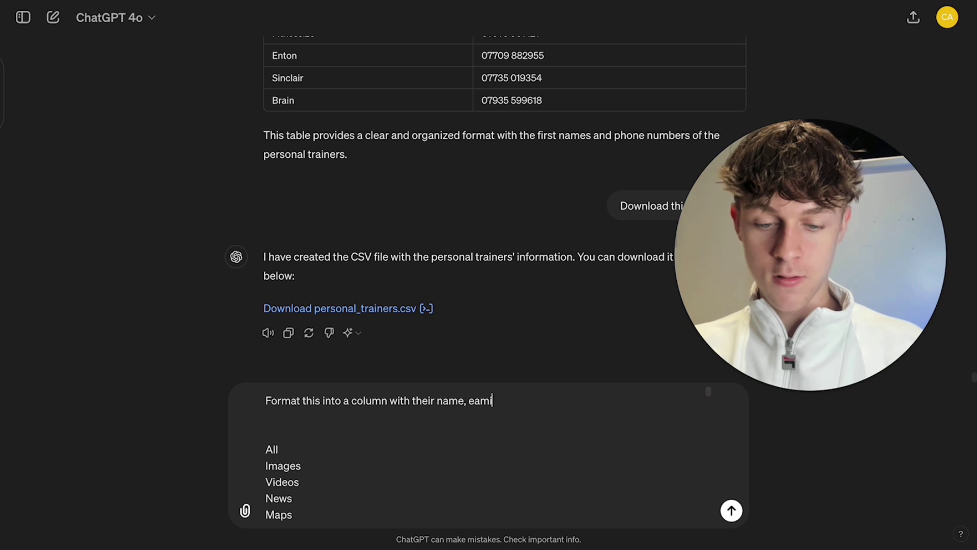
key(BackSpace)
key(BackSpace)
text(mail and)
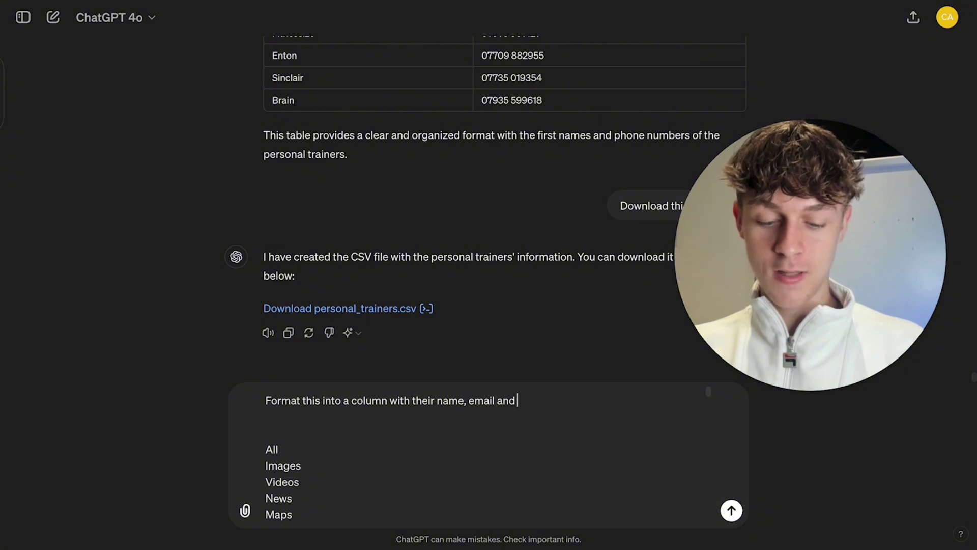
text(nstagram U)
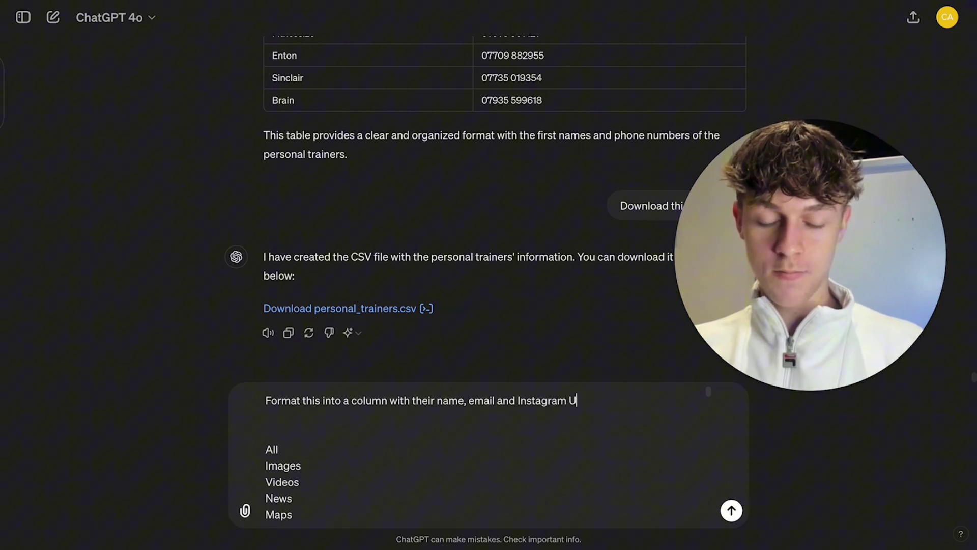
text(RL)
key(Return)
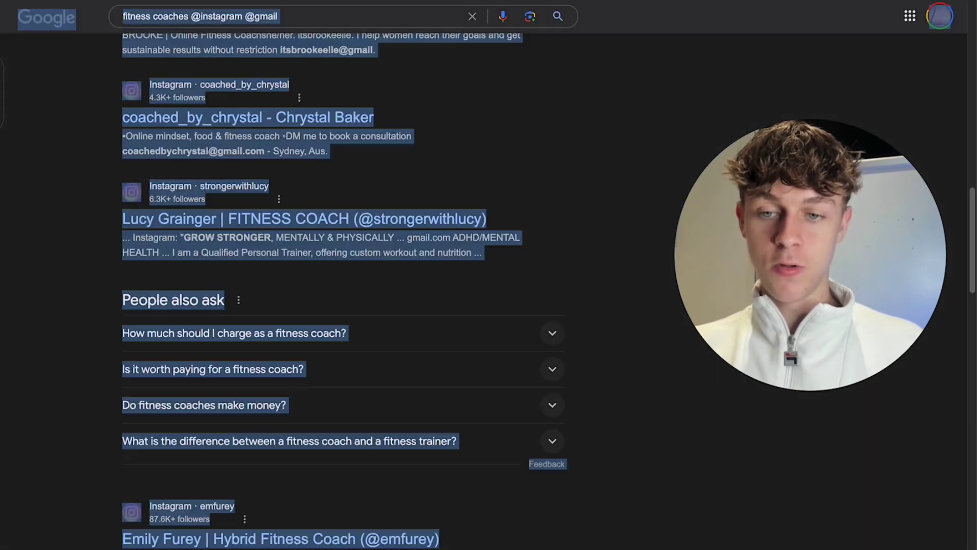
Review the returned table of coach names, Gmail addresses and Instagram handles.
scroll(283, 336, down, 3)
scroll(283, 346, down, 10)
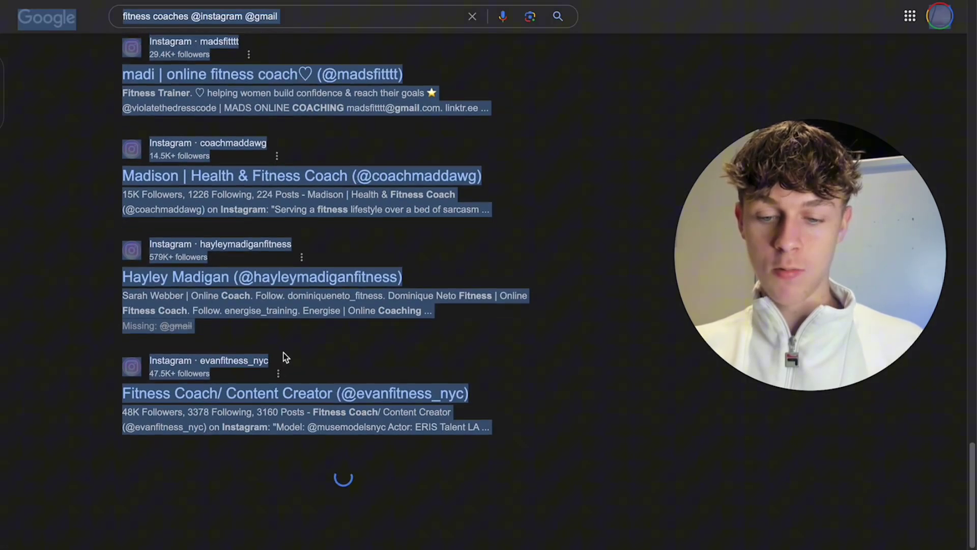
scroll(283, 351, down, 10)
scroll(284, 351, down, 10)
scroll(283, 353, down, 10)
scroll(283, 355, down, 10)
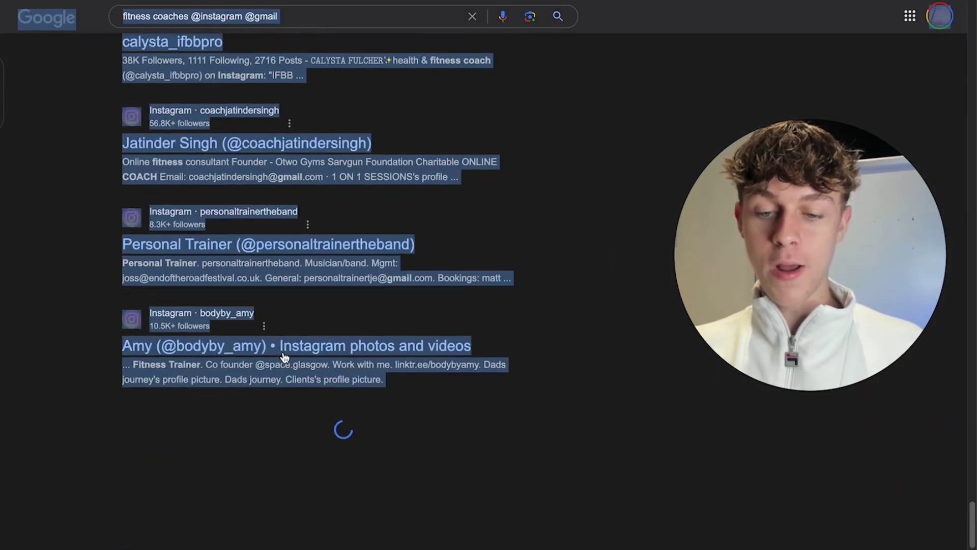
scroll(285, 358, down, 10)
scroll(284, 356, up, 2)
Load more Instagram coach results on Google.
click(329, 437)
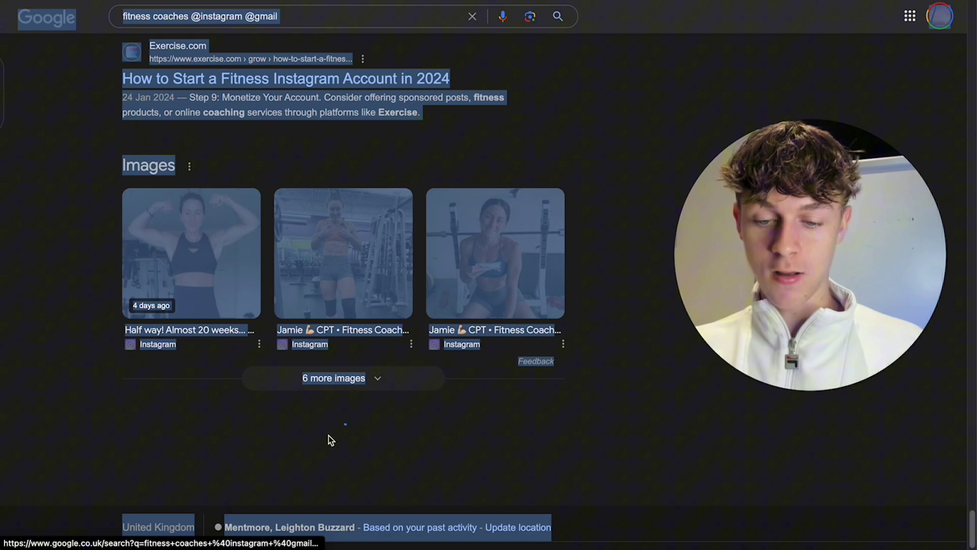
scroll(253, 426, down, 10)
scroll(251, 421, down, 4)
scroll(250, 421, up, 16)
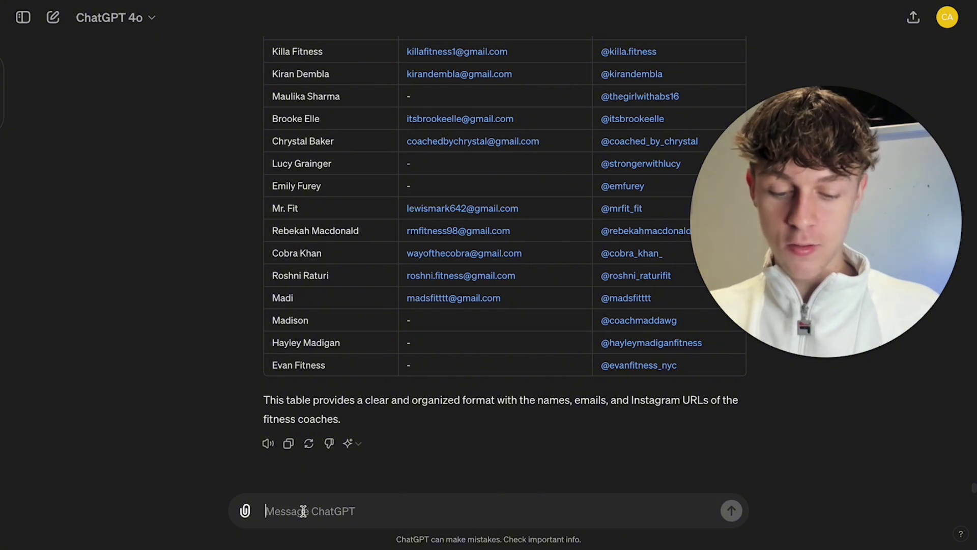
Request short personalised pitch emails for each coach, each opening with an Instagram compliment.
text(Write )
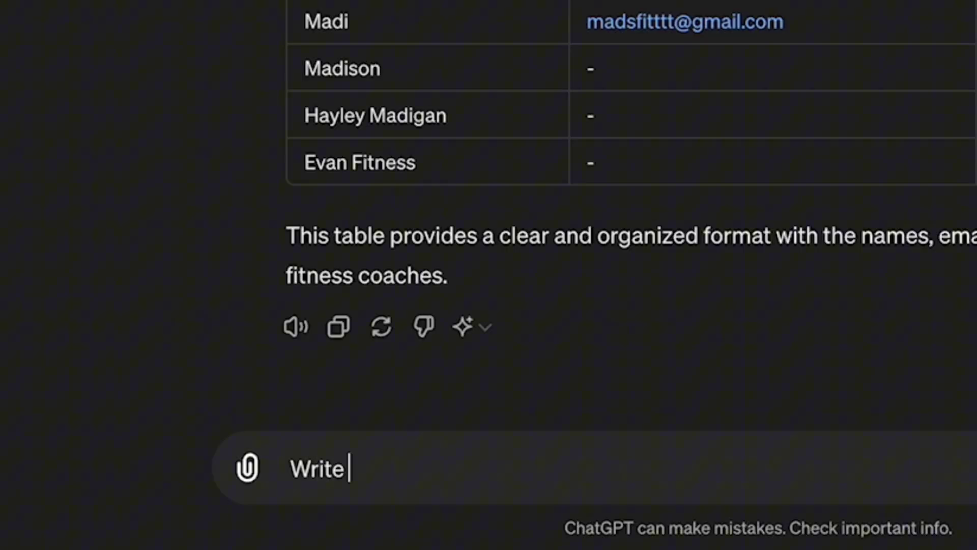
text(short person)
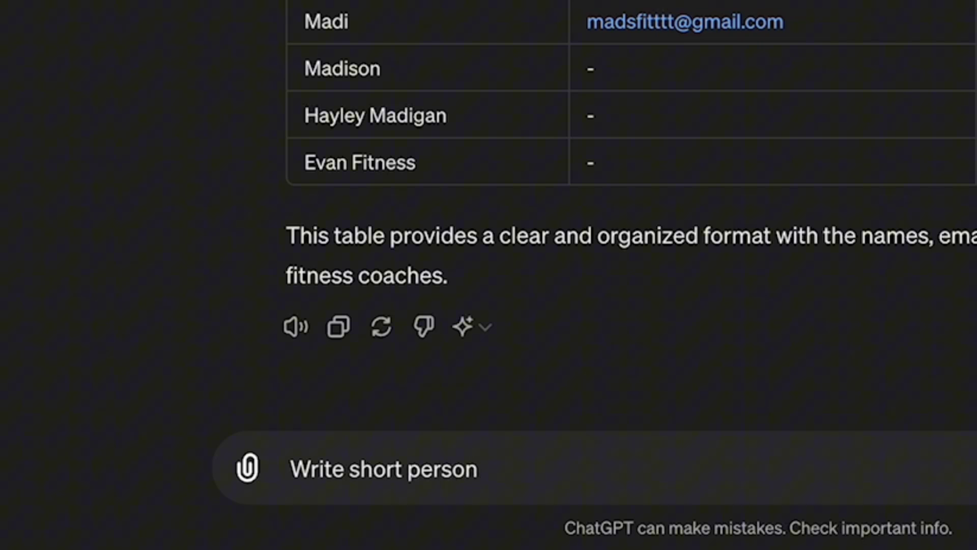
text(alised em)
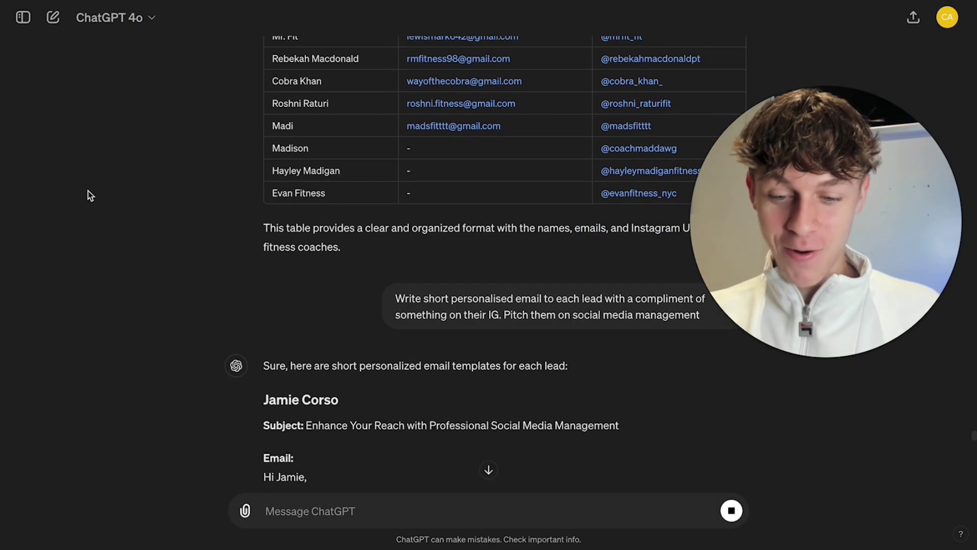
scroll(89, 196, down, 1)
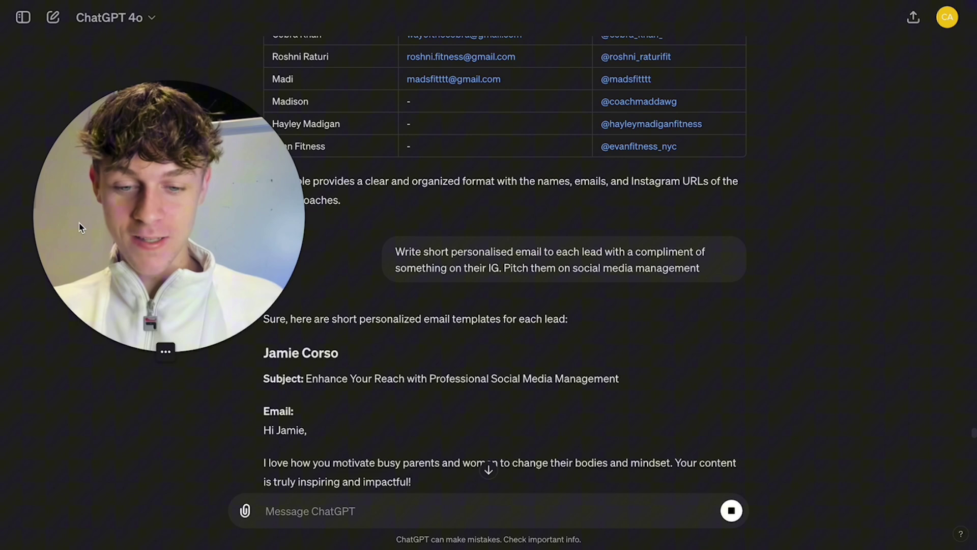
mouse_move(550, 306)
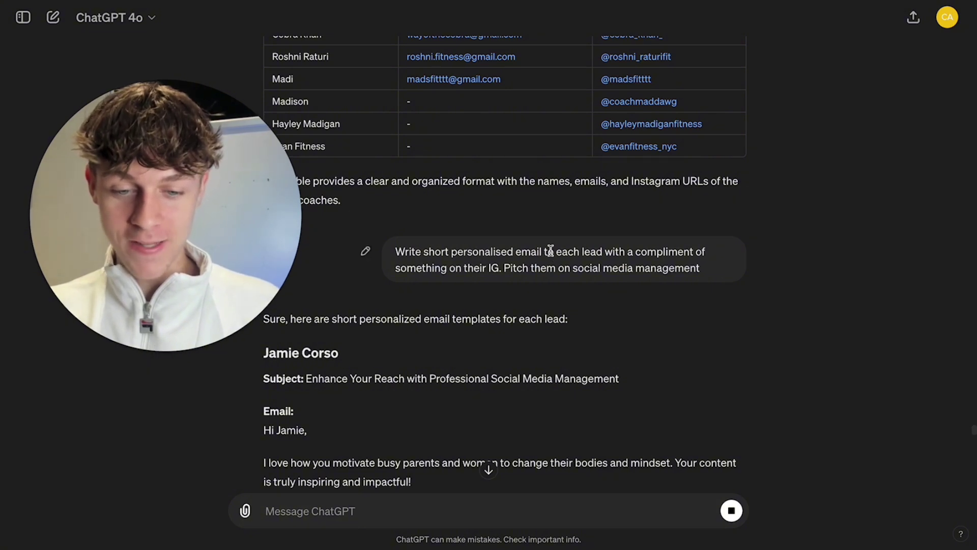
drag(594, 250, 698, 263)
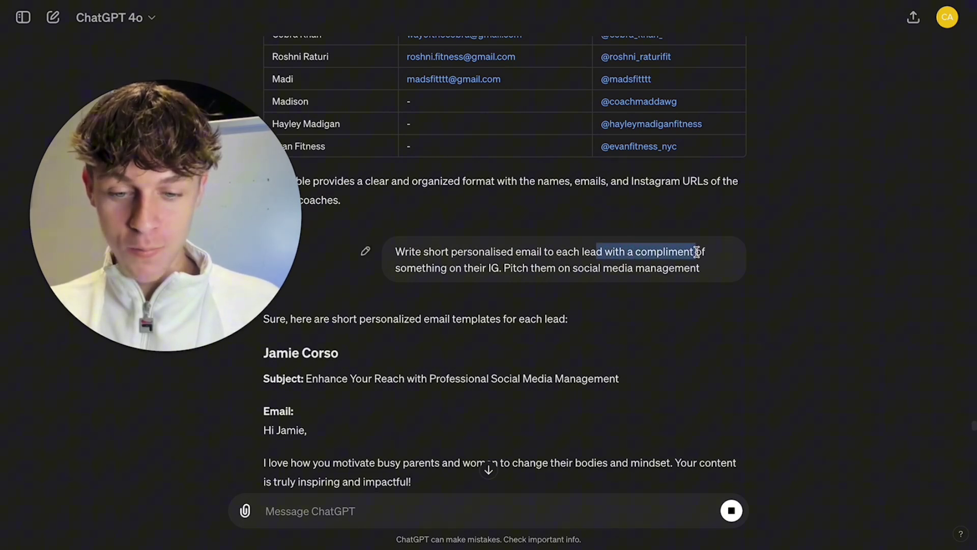
Open the first lead's Instagram profile from the leads table.
scroll(698, 263, up, 3)
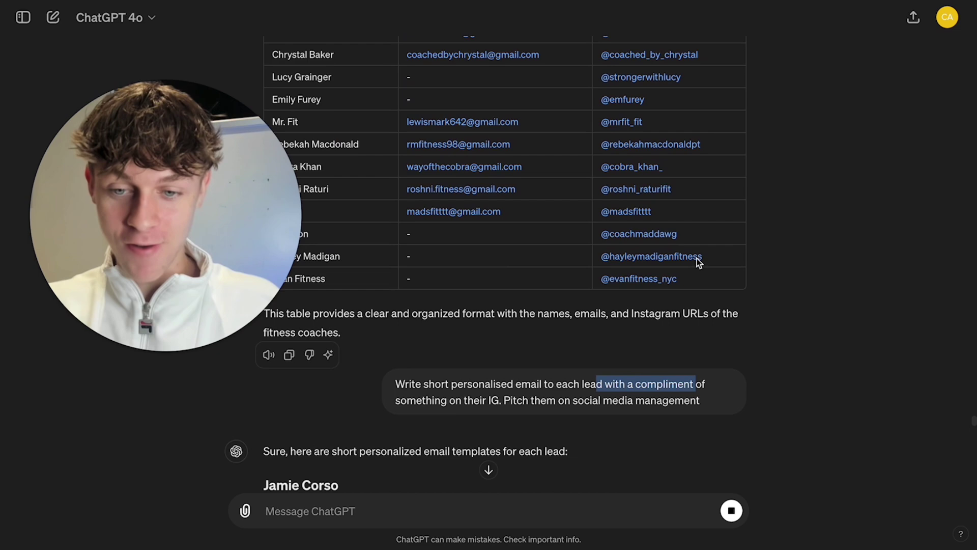
scroll(698, 260, up, 2)
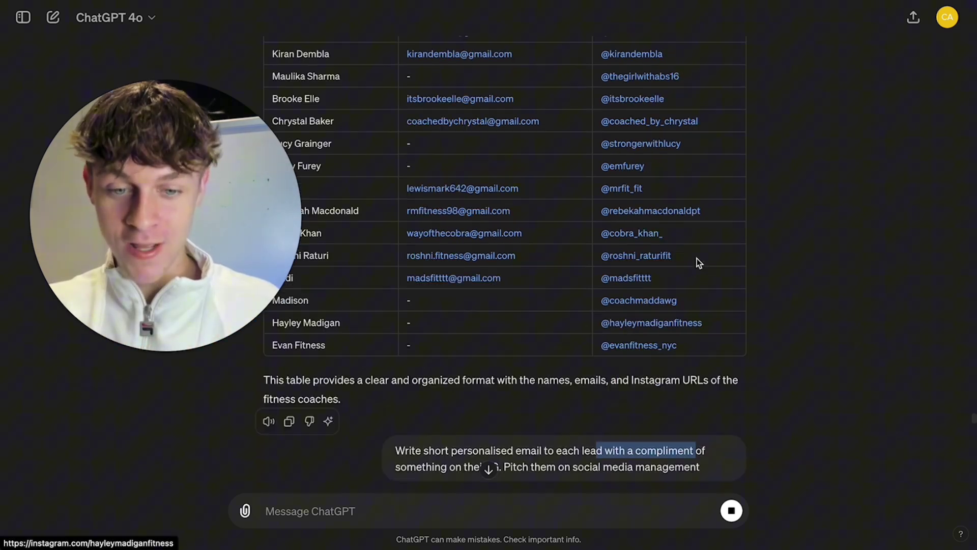
scroll(697, 260, up, 3)
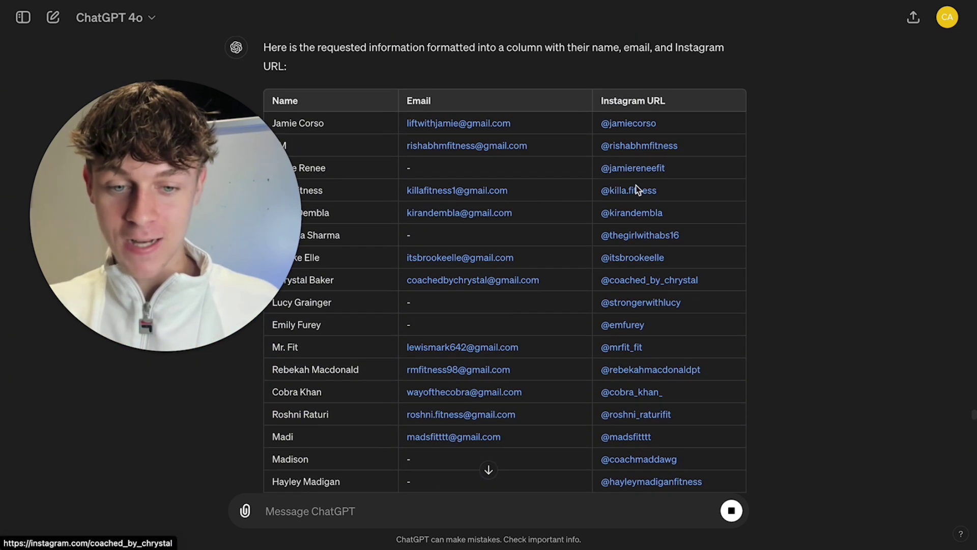
click(627, 125)
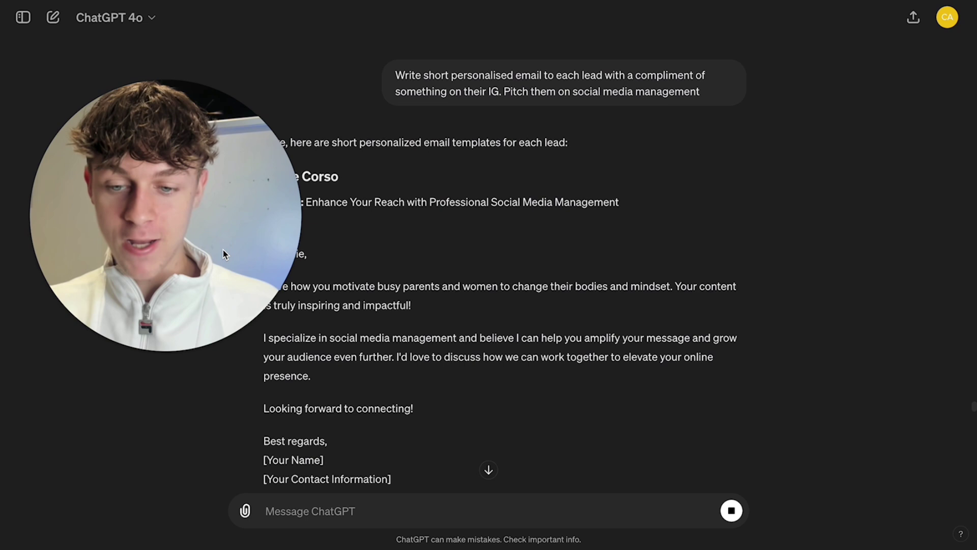
Highlight the compliment line and pitch paragraph of the first coach's email.
click(145, 350)
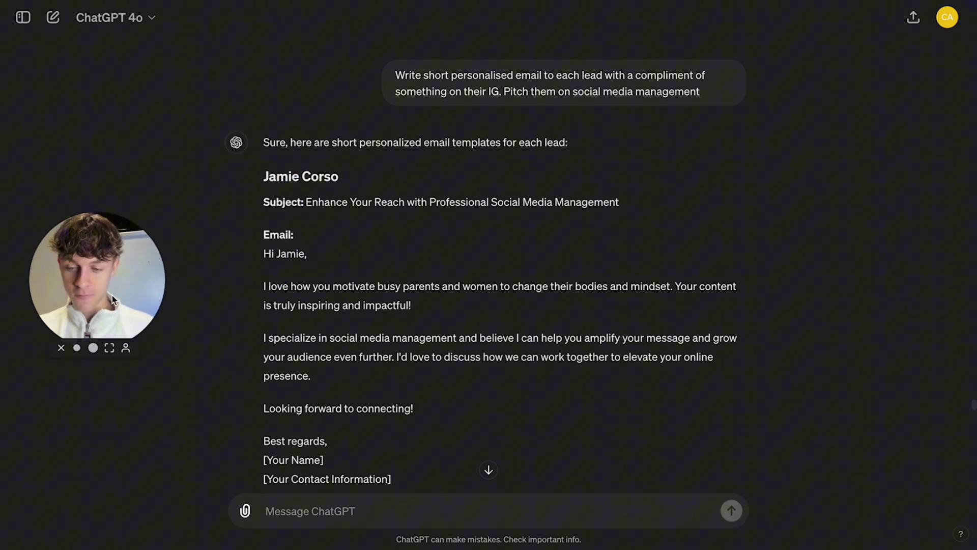
scroll(283, 270, down, 2)
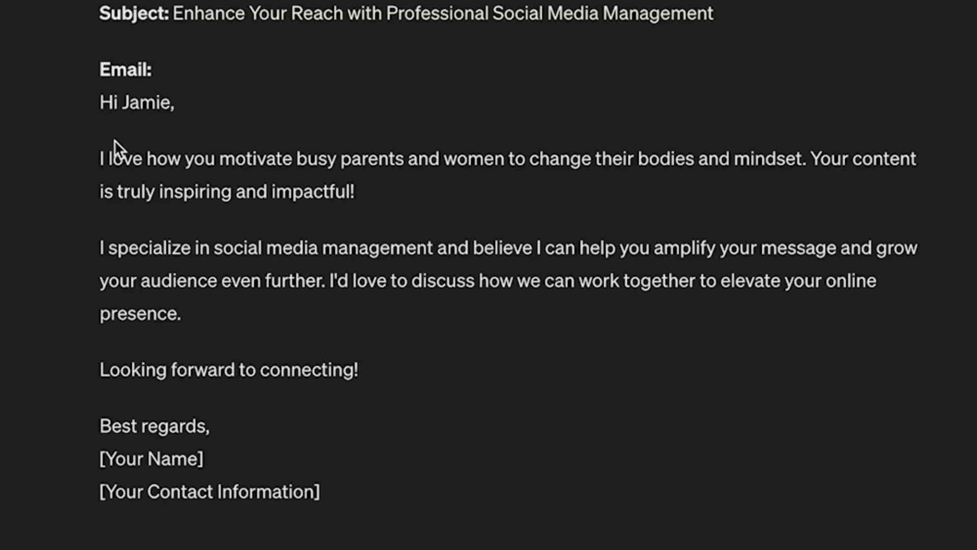
drag(101, 157, 407, 167)
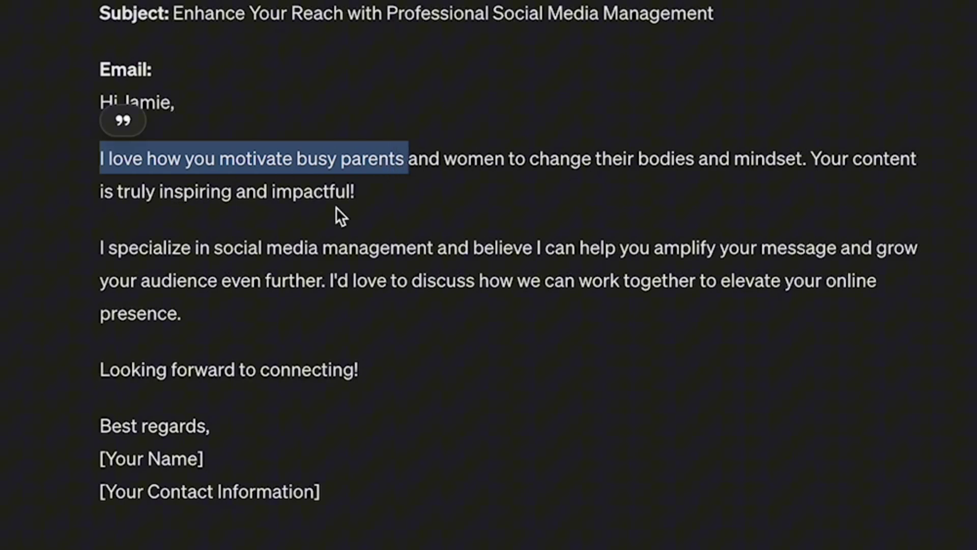
drag(90, 247, 426, 251)
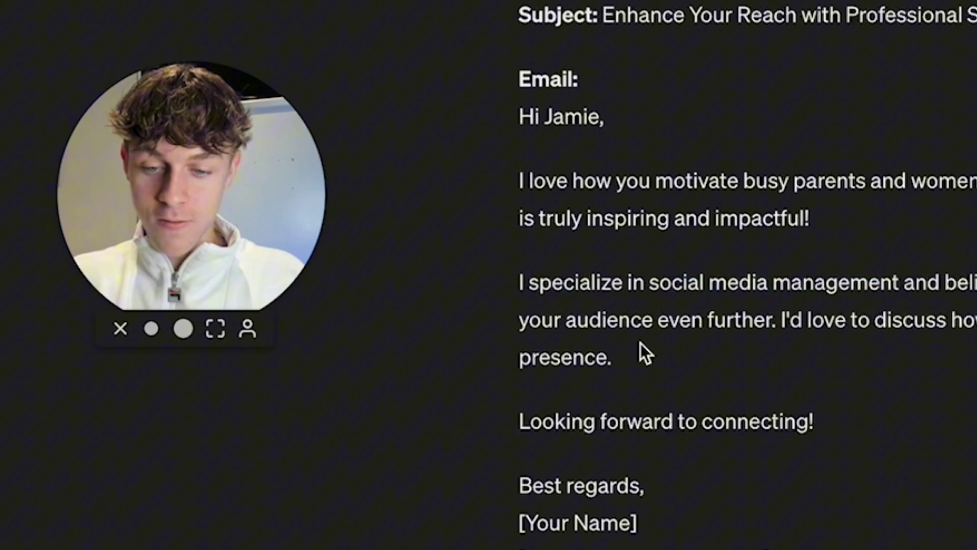
mouse_move(646, 351)
mouse_down()
mouse_move(520, 320)
mouse_move(506, 286)
mouse_up()
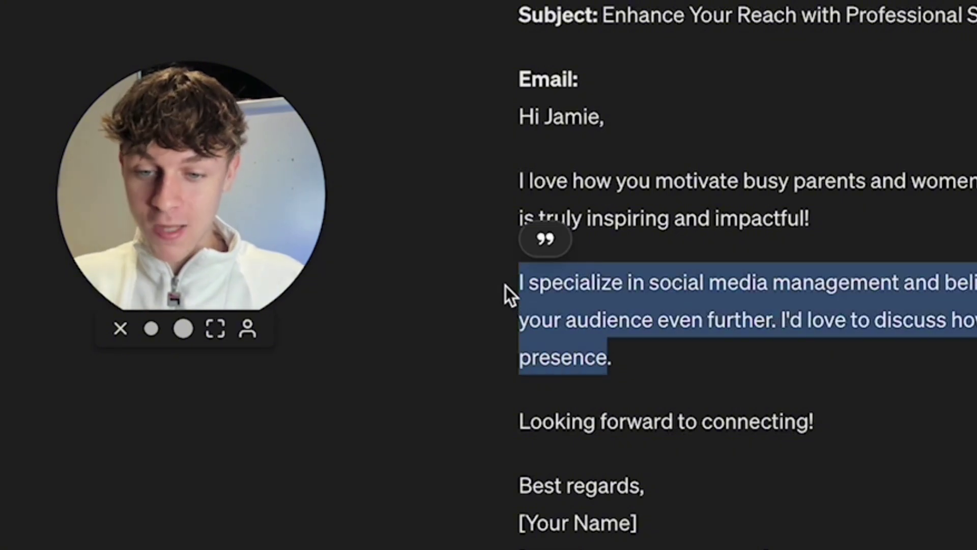
Scroll through the remaining personalised pitch emails for each coach.
scroll(359, 198, down, 4)
scroll(359, 199, down, 4)
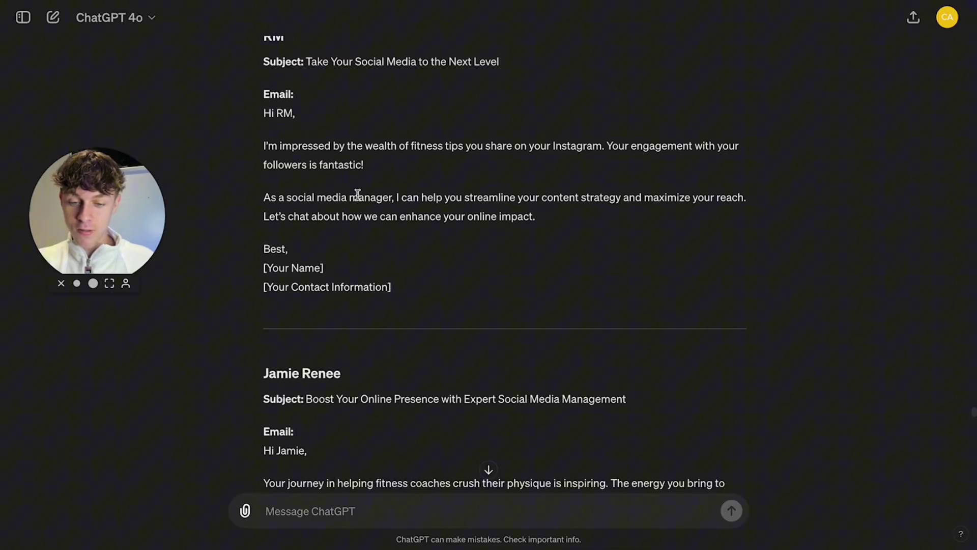
scroll(359, 198, down, 1)
scroll(359, 199, up, 1)
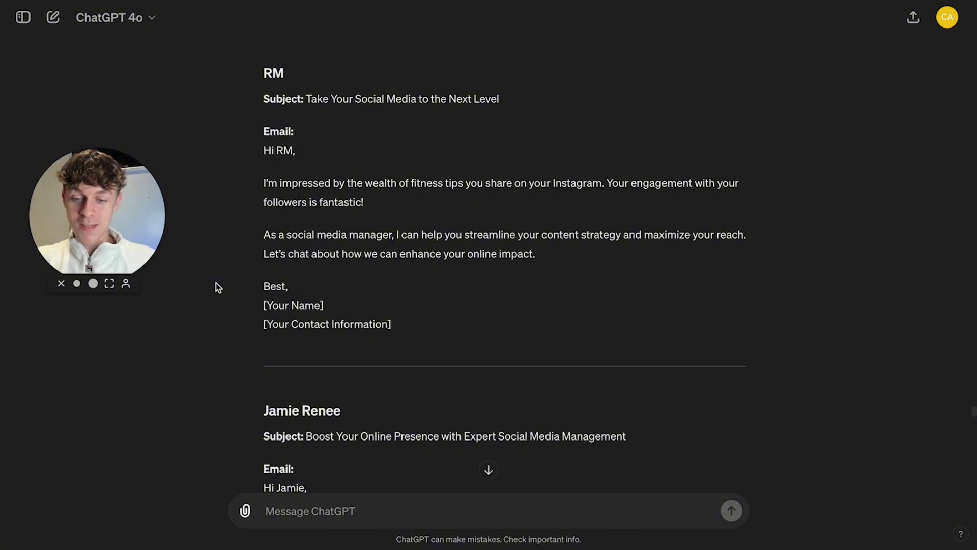
scroll(215, 282, down, 3)
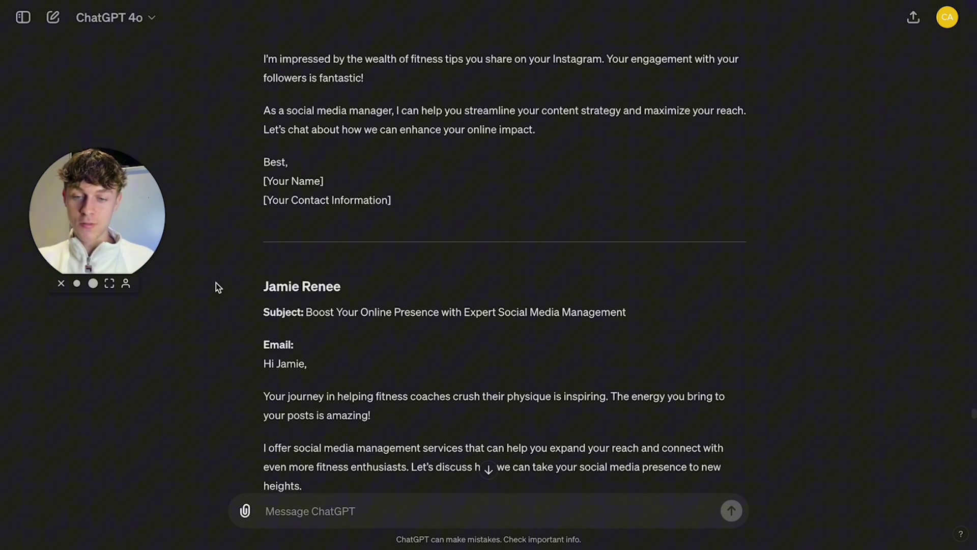
scroll(216, 282, down, 3)
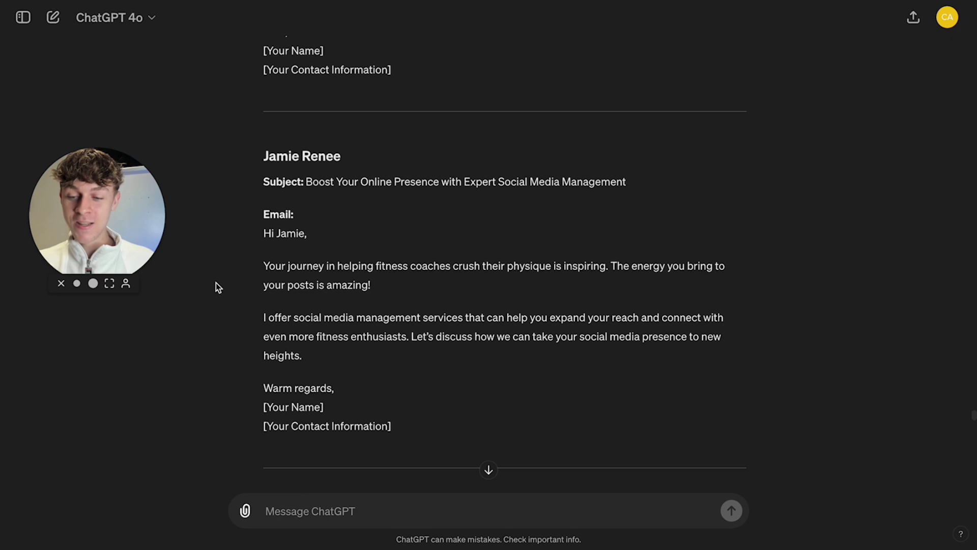
scroll(215, 283, down, 3)
scroll(215, 283, down, 7)
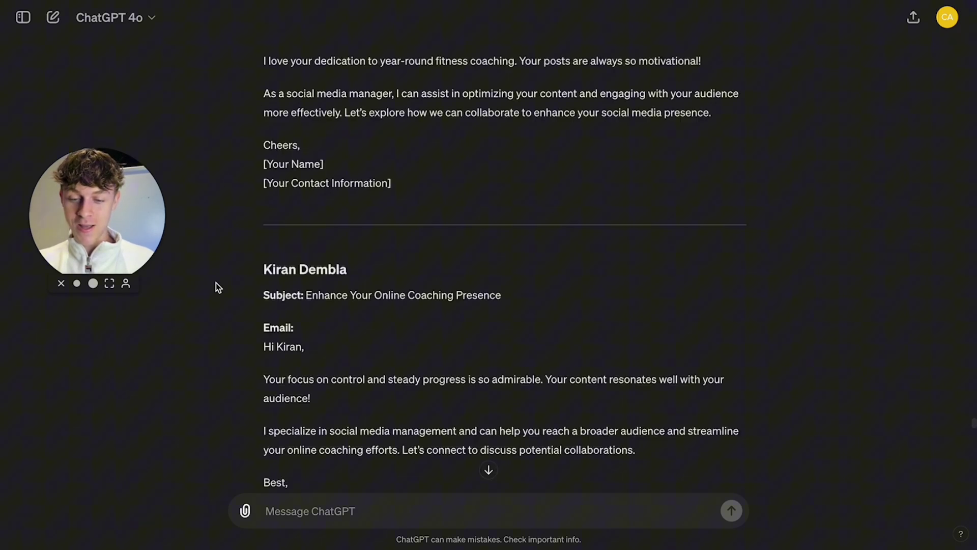
scroll(216, 282, down, 3)
scroll(215, 282, down, 3)
scroll(366, 165, down, 5)
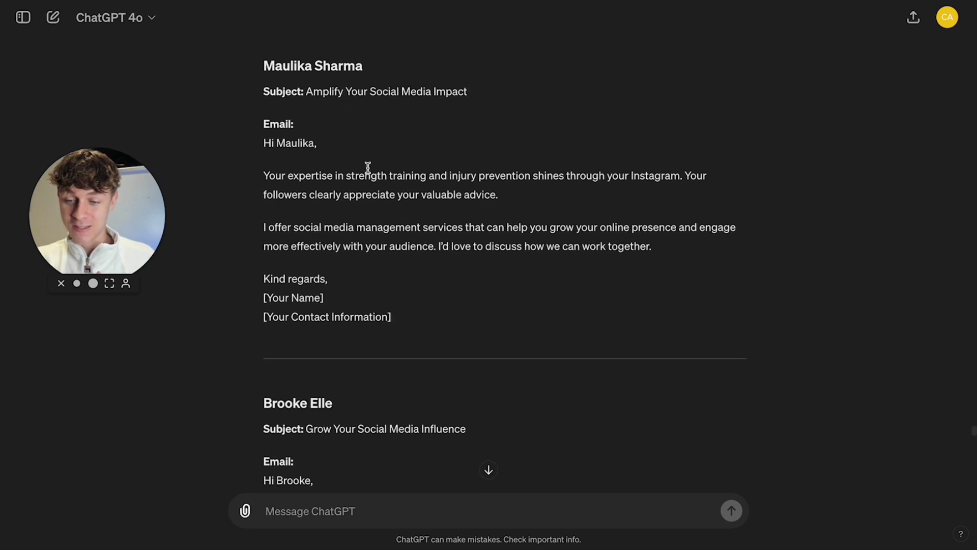
scroll(367, 168, down, 3)
scroll(369, 171, down, 7)
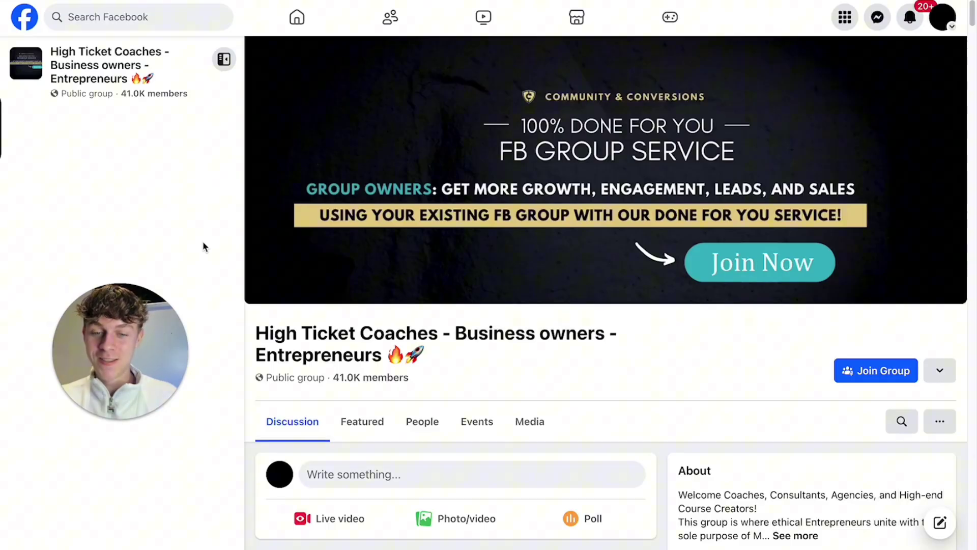
click(141, 21)
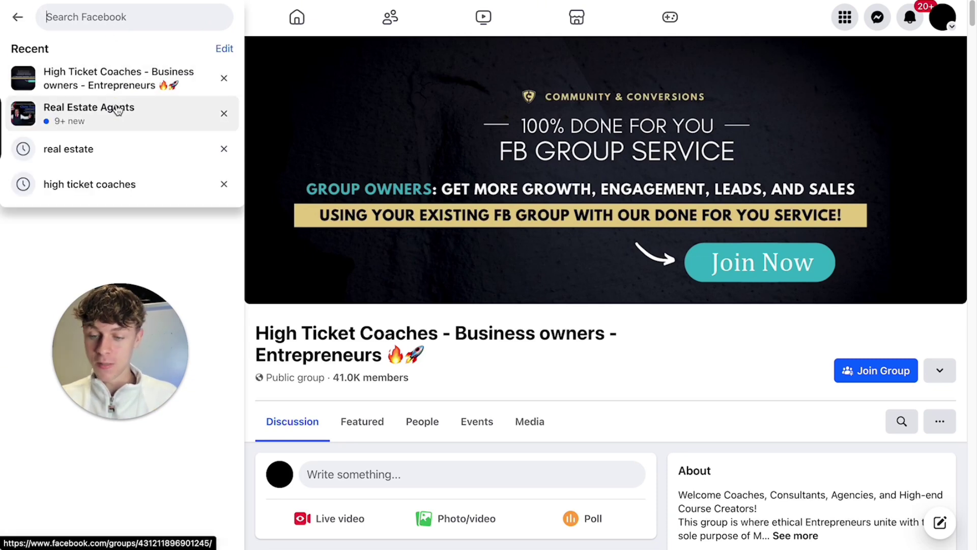
click(199, 240)
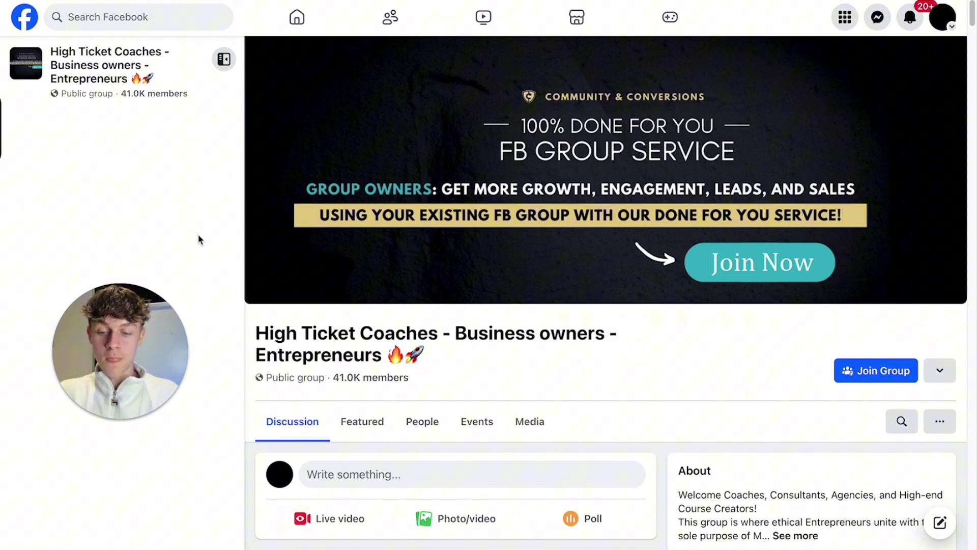
scroll(232, 324, down, 2)
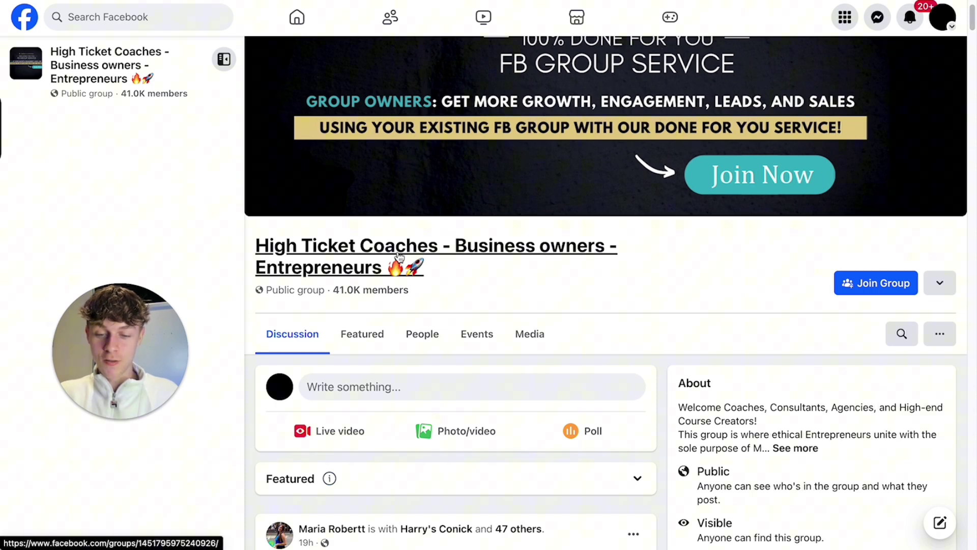
Browse the High Ticket Coaches group's newest members in the People list.
click(429, 341)
scroll(539, 332, down, 5)
scroll(540, 330, down, 5)
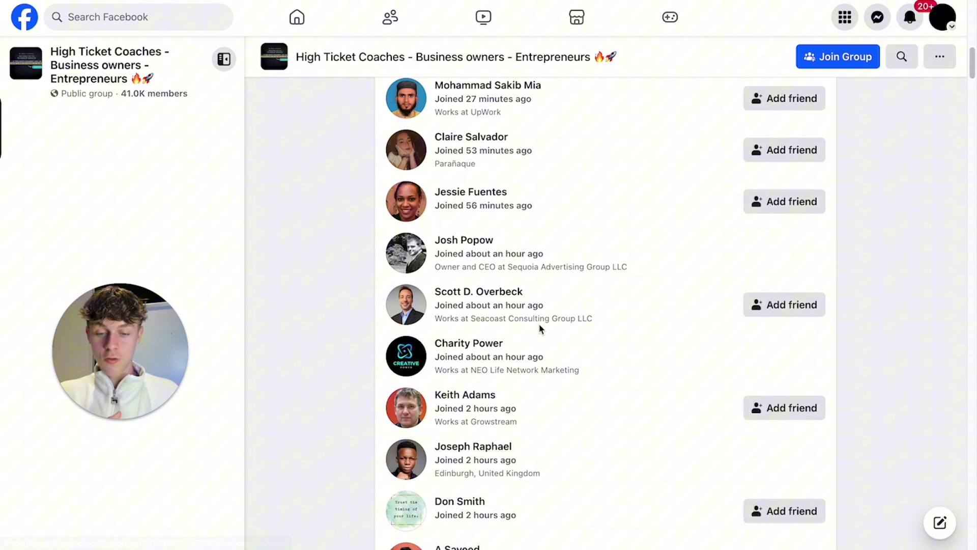
scroll(540, 330, down, 5)
scroll(541, 330, down, 4)
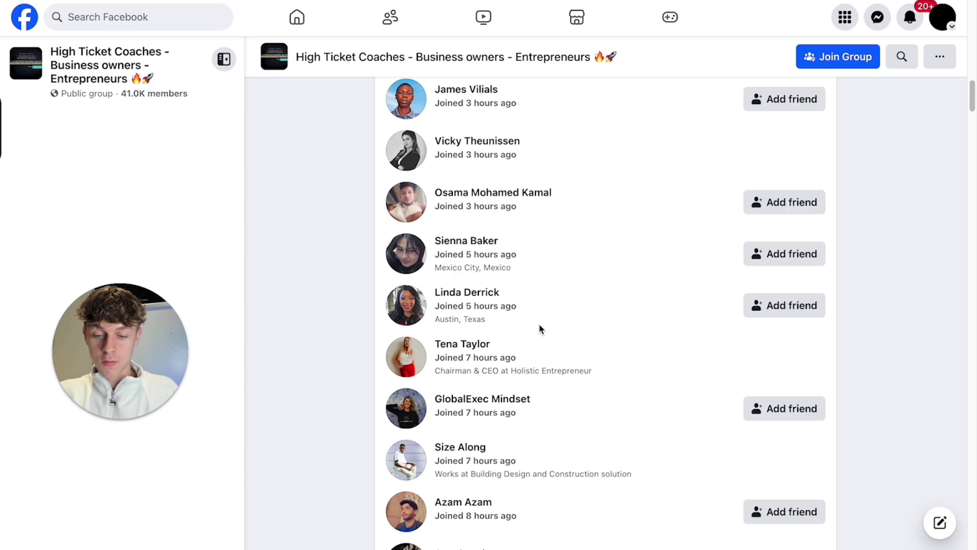
scroll(540, 329, up, 5)
scroll(539, 328, up, 5)
scroll(539, 328, up, 10)
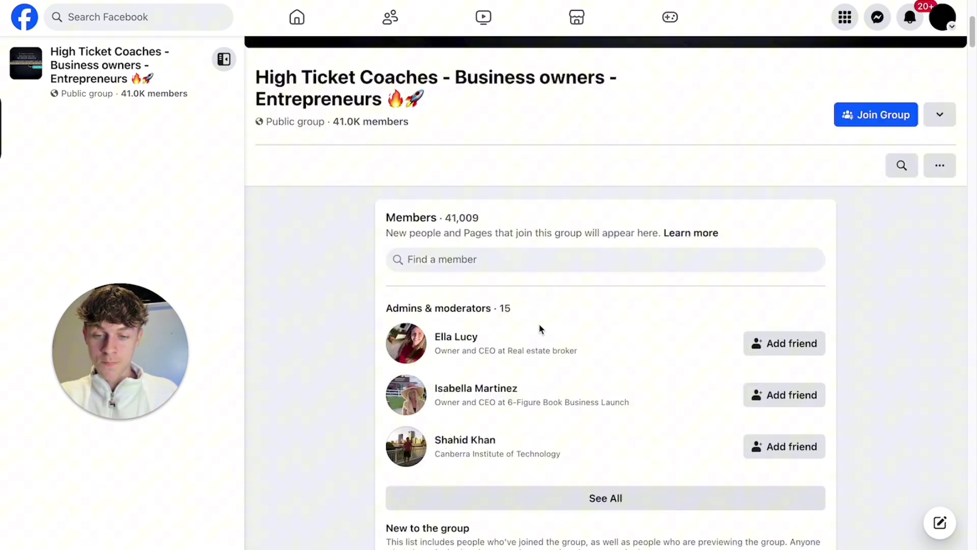
scroll(539, 328, up, 5)
Return to the Discussion feed and scroll to the moderator's WHO NEEDS CLIENTS? post.
click(298, 423)
scroll(298, 424, down, 10)
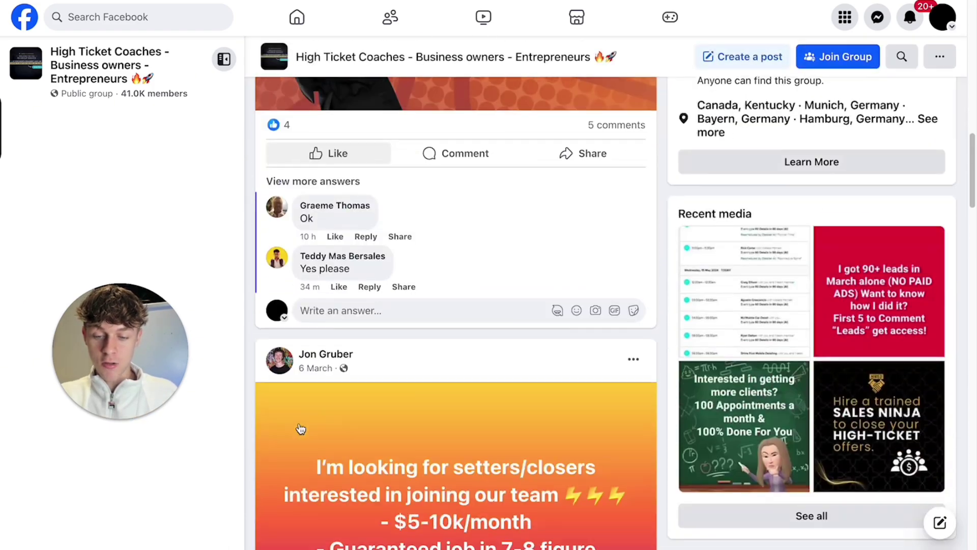
scroll(299, 407, down, 5)
scroll(297, 389, down, 8)
scroll(305, 366, up, 7)
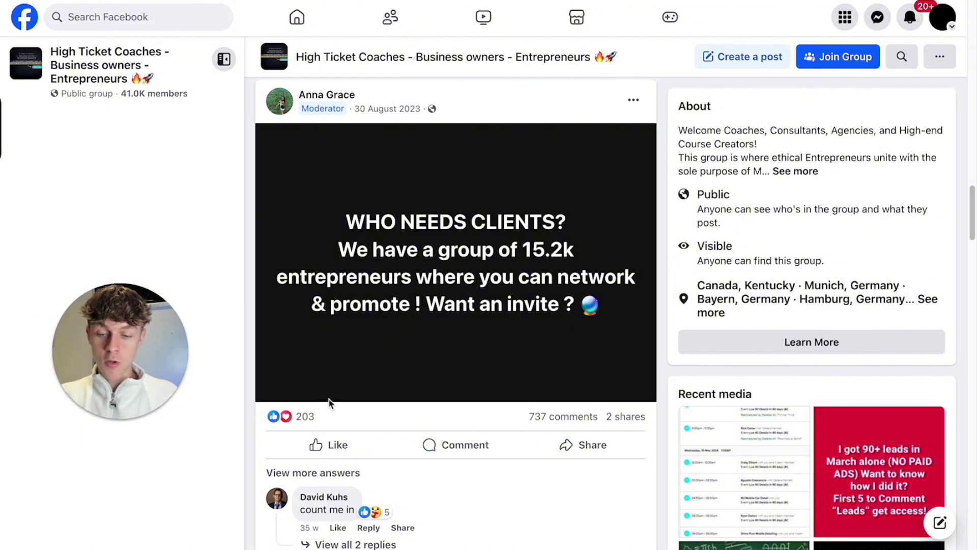
Open the post's reactions list, scroll through it, and select all the names.
click(305, 416)
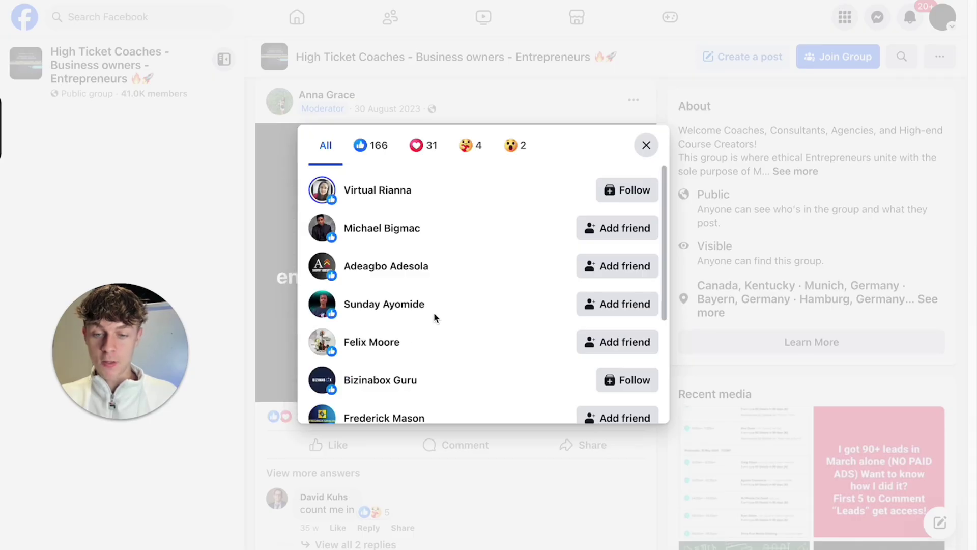
scroll(434, 312, down, 4)
scroll(434, 313, down, 1)
scroll(434, 314, down, 1)
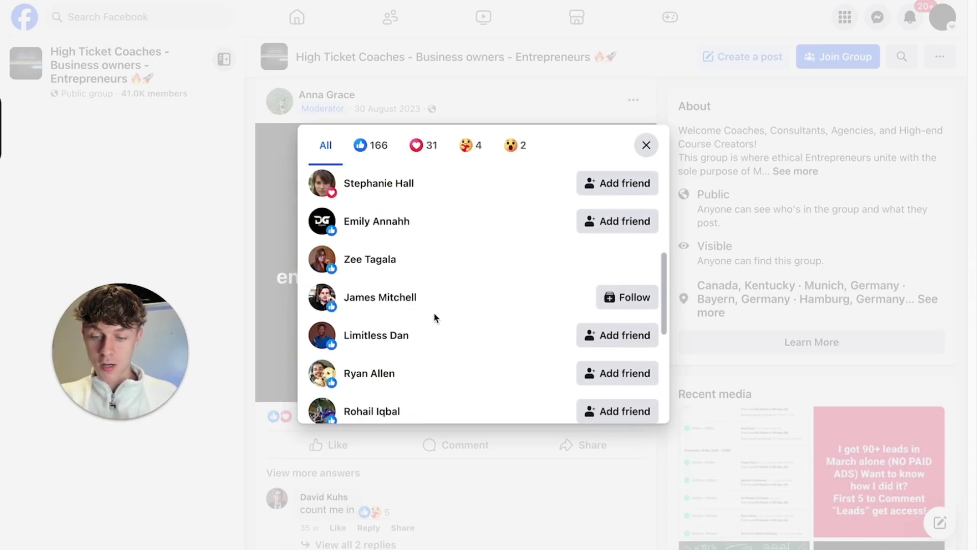
scroll(434, 317, down, 1)
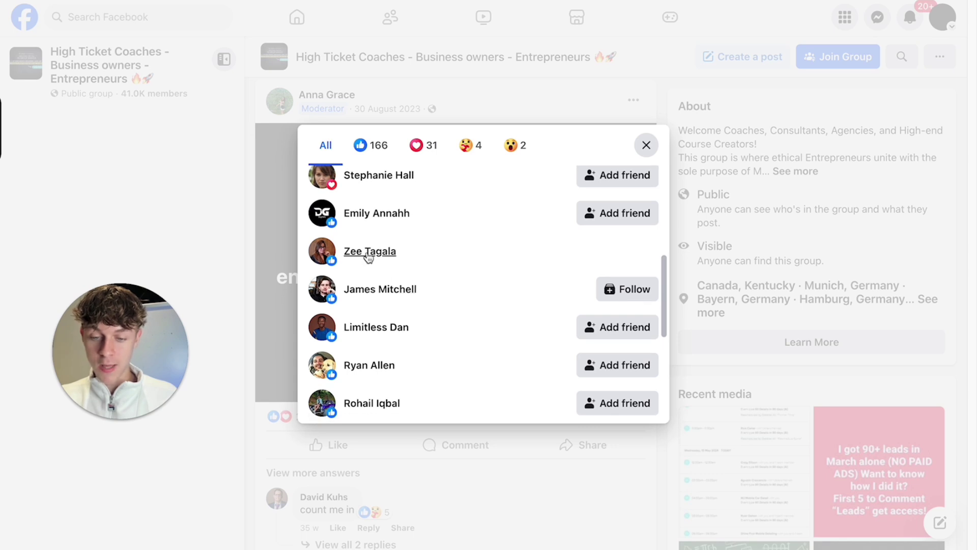
mouse_move(369, 258)
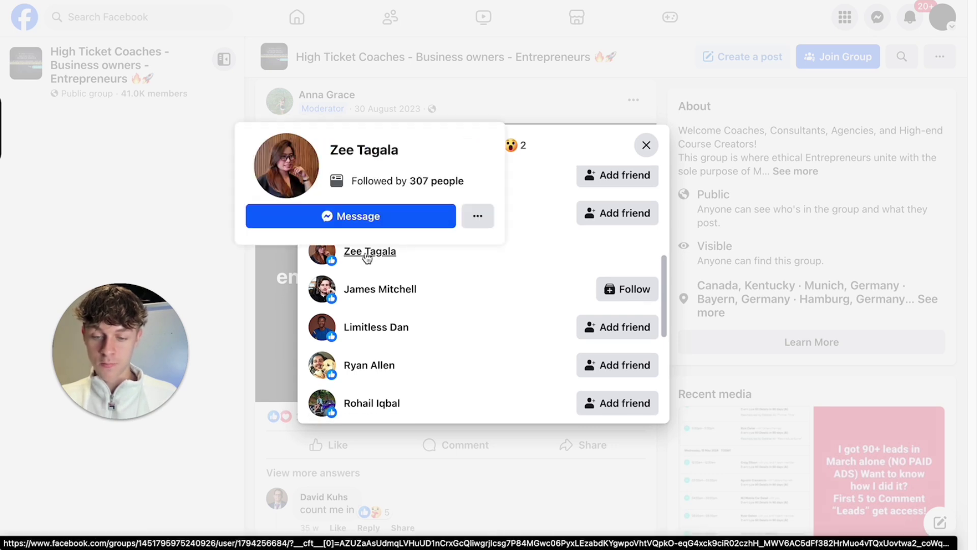
scroll(440, 320, down, 2)
scroll(371, 277, down, 2)
scroll(372, 278, down, 1)
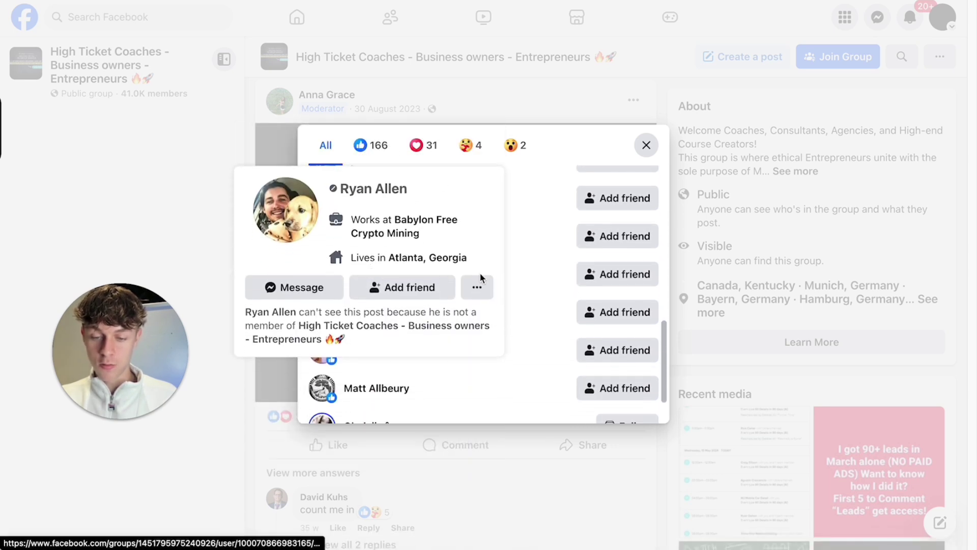
scroll(539, 345, down, 3)
scroll(539, 345, down, 2)
scroll(539, 345, down, 3)
scroll(539, 345, down, 4)
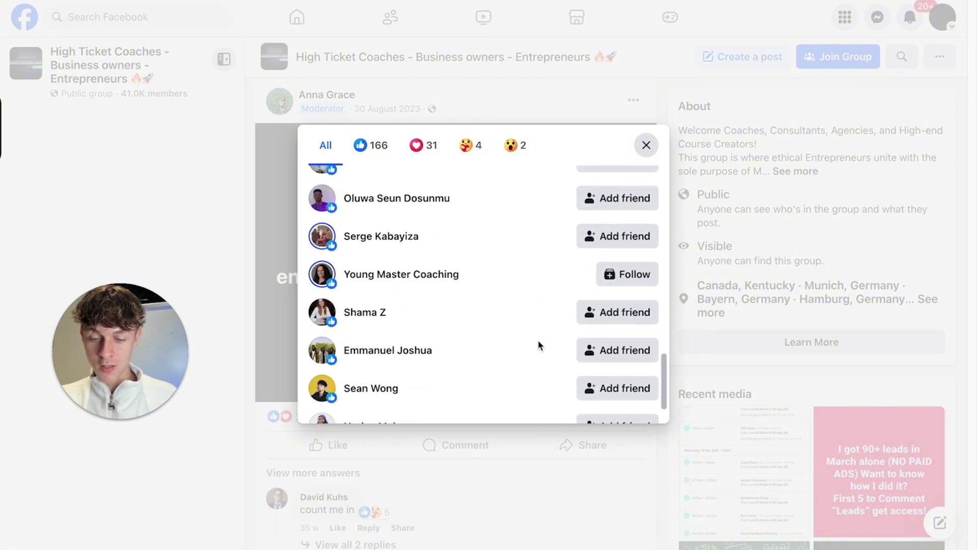
scroll(539, 345, down, 2)
scroll(539, 345, down, 1)
scroll(539, 345, down, 1)
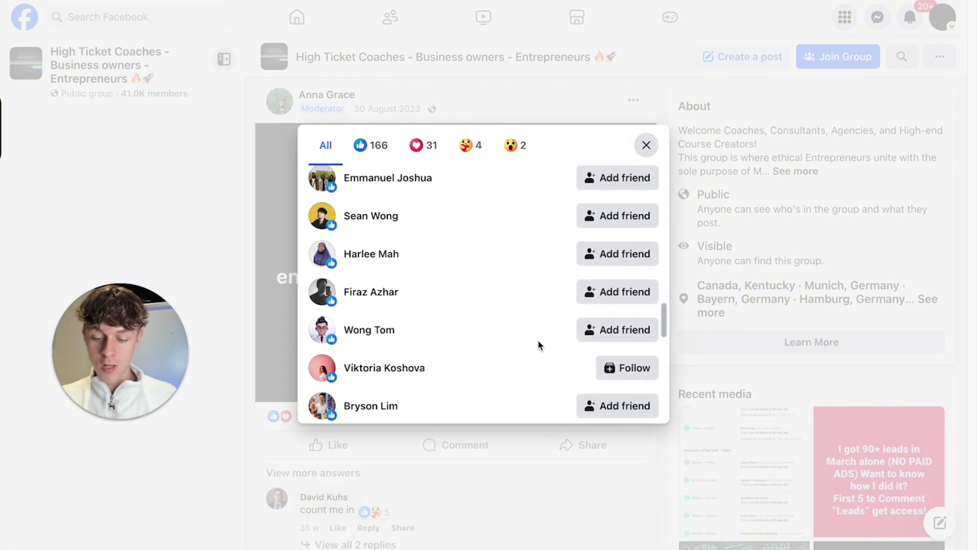
key(ctrl+a)
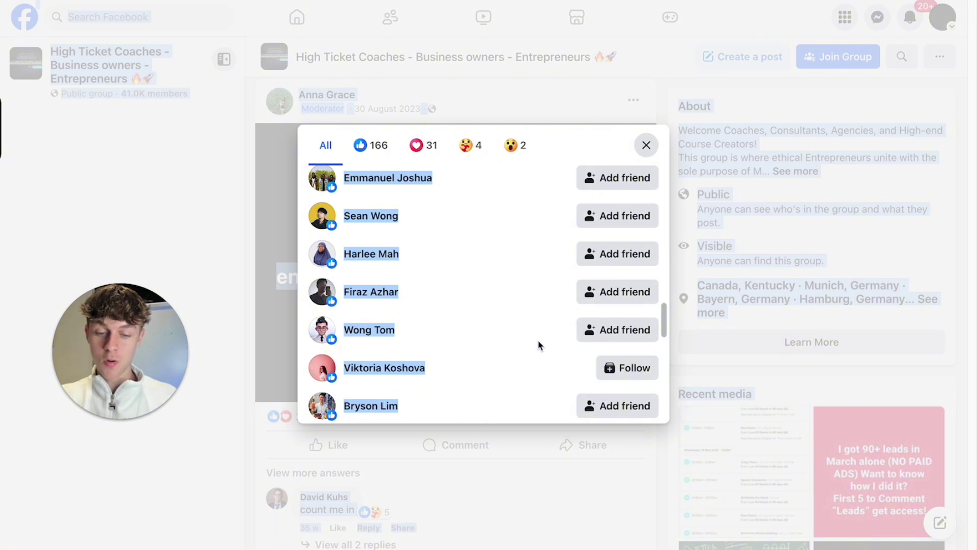
scroll(497, 301, down, 2)
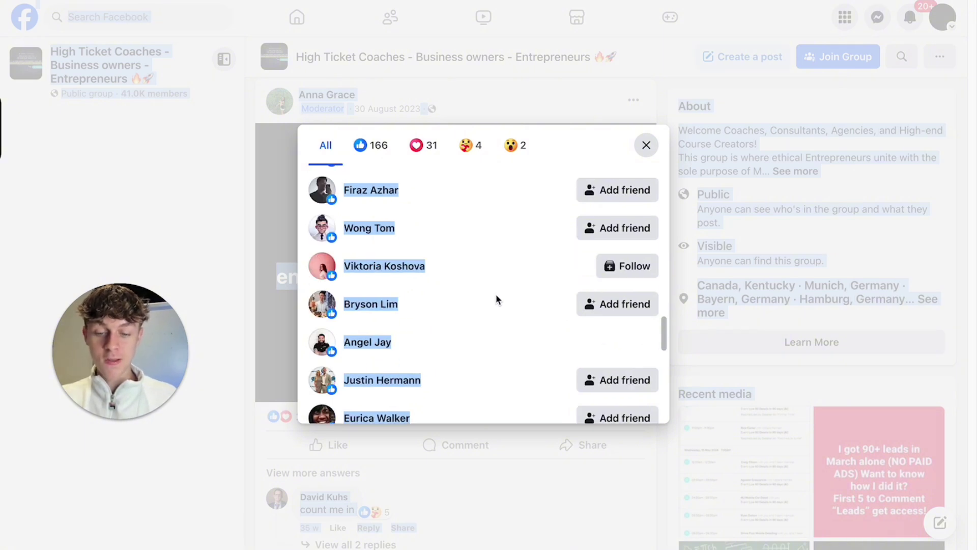
scroll(497, 301, down, 5)
click(200, 231)
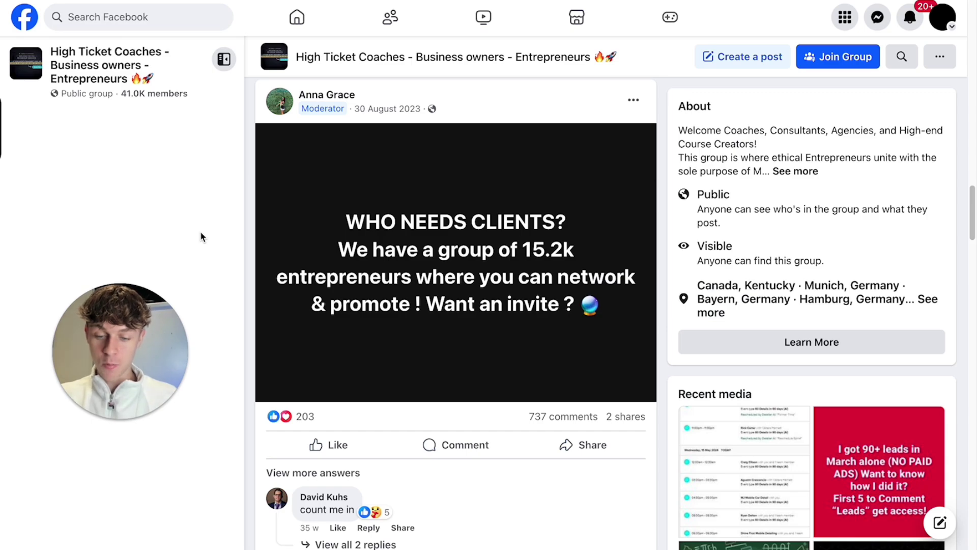
scroll(304, 288, down, 5)
scroll(305, 288, down, 10)
scroll(305, 288, down, 5)
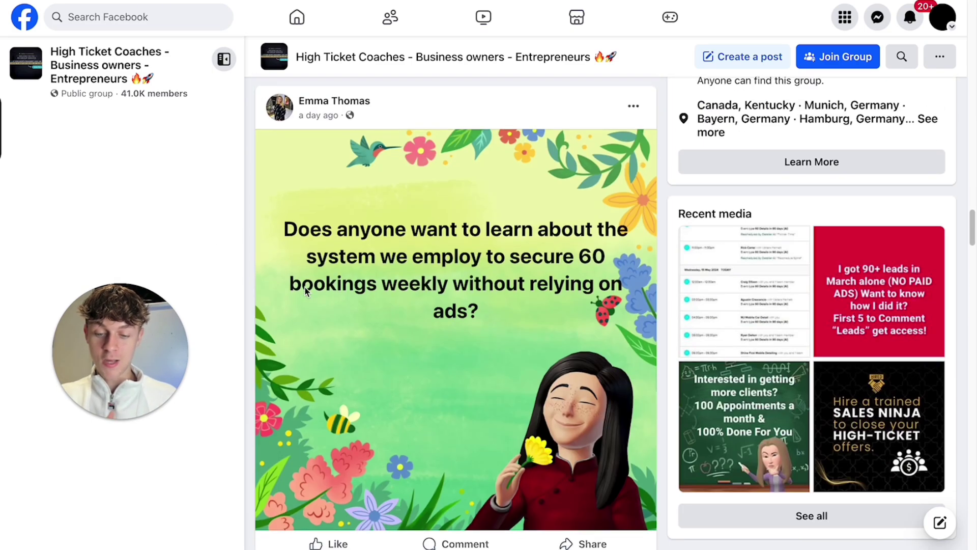
Go to the Real Estate Agents group from recent Facebook searches.
scroll(304, 287, down, 5)
scroll(304, 287, down, 5)
scroll(304, 287, down, 5)
scroll(305, 287, down, 5)
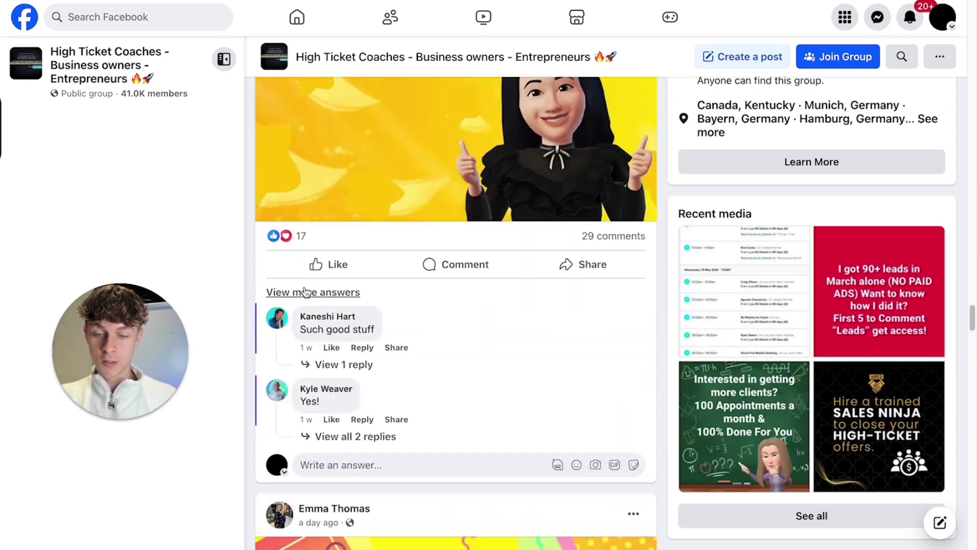
scroll(304, 287, down, 5)
click(132, 18)
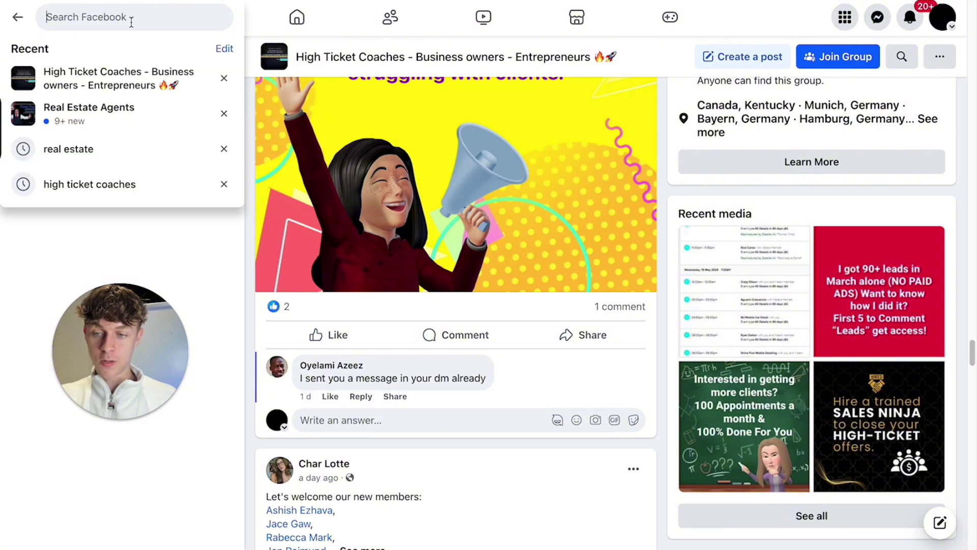
click(127, 107)
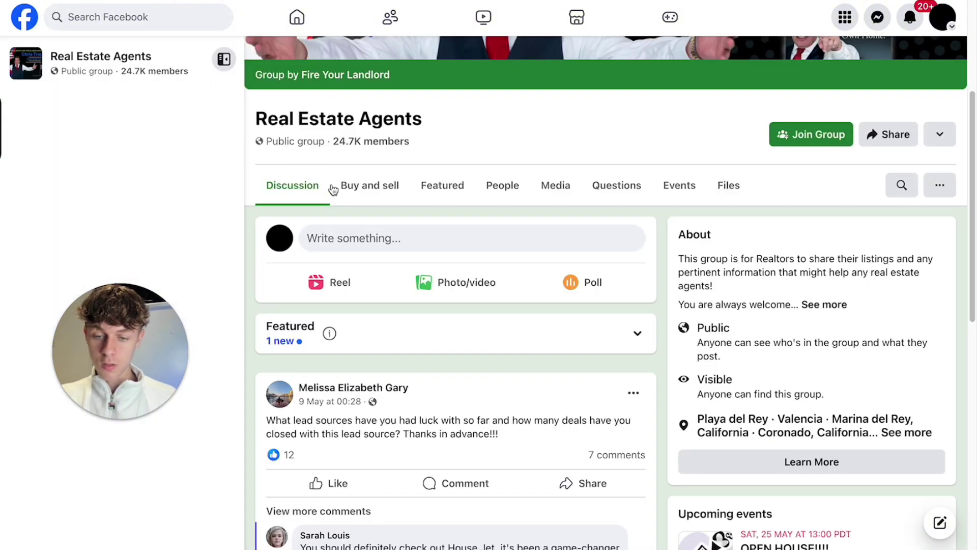
scroll(348, 315, down, 5)
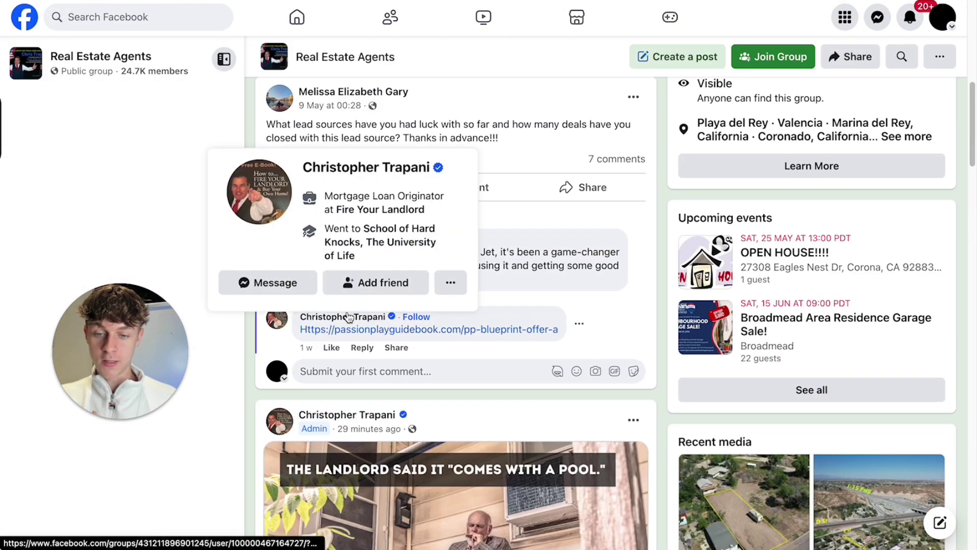
scroll(626, 292, down, 1)
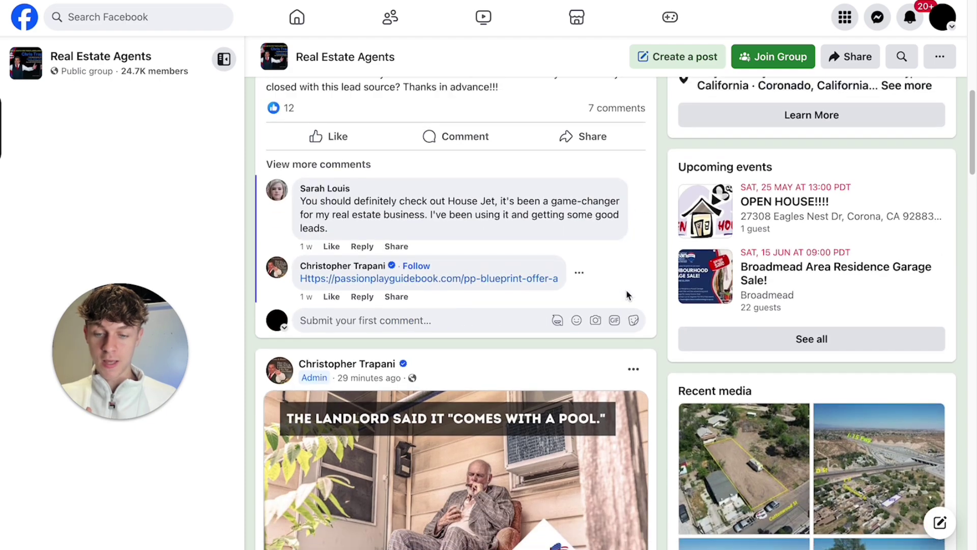
scroll(548, 269, up, 3)
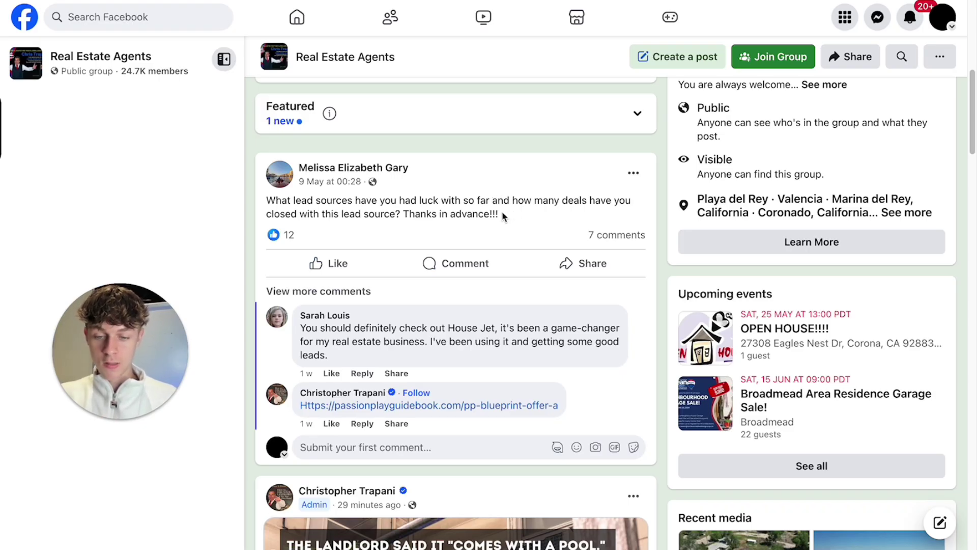
scroll(502, 214, down, 1)
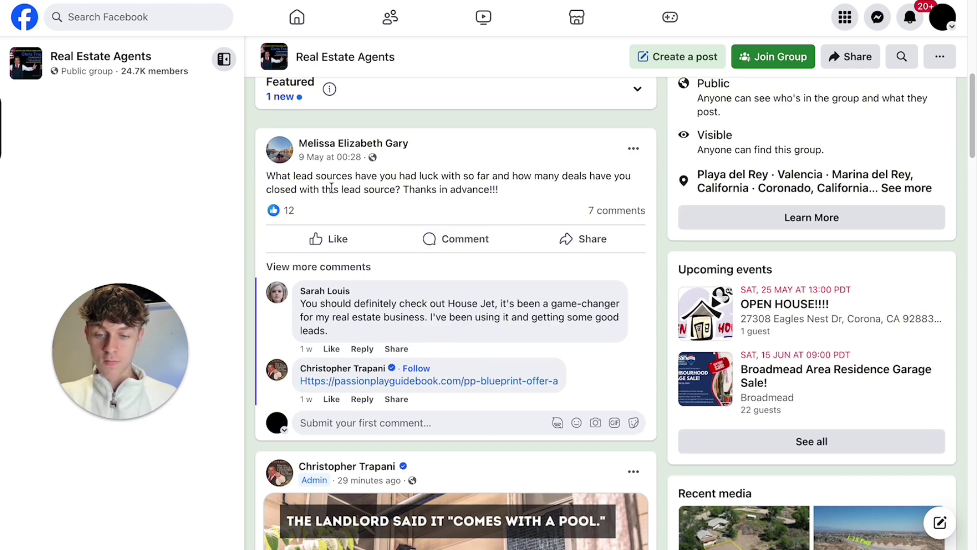
scroll(265, 275, down, 6)
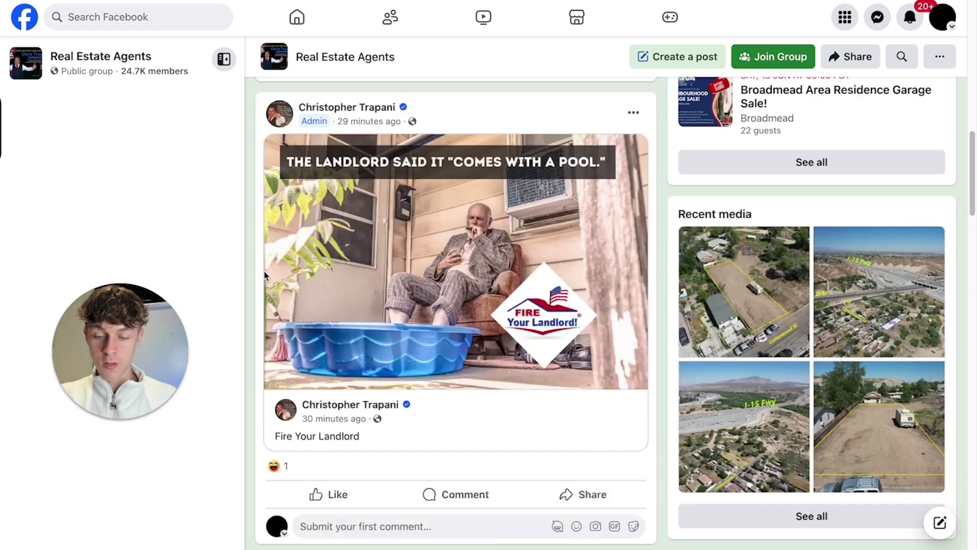
scroll(264, 275, down, 5)
scroll(265, 275, down, 3)
scroll(265, 276, down, 6)
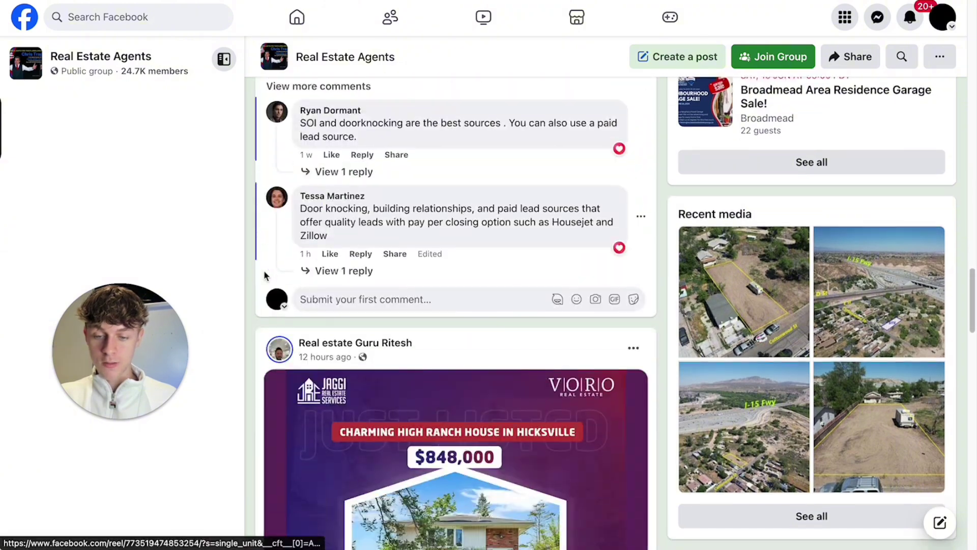
scroll(265, 275, down, 4)
scroll(264, 275, down, 7)
scroll(264, 275, down, 2)
scroll(264, 276, down, 4)
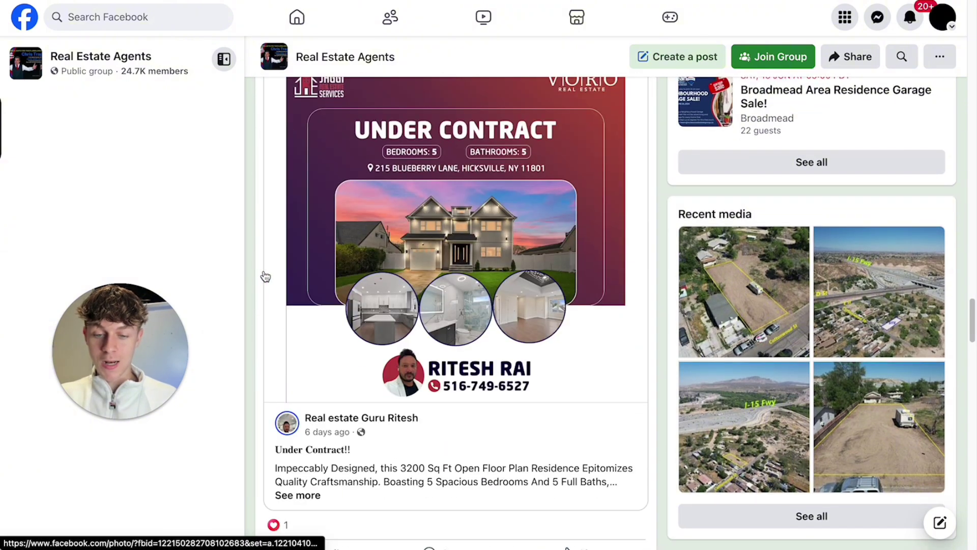
scroll(265, 275, down, 6)
scroll(265, 275, down, 4)
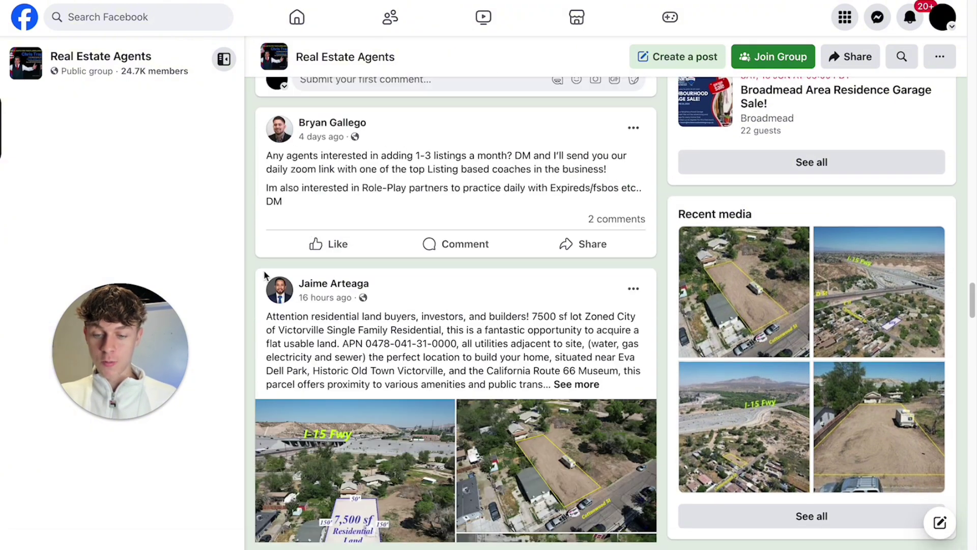
scroll(265, 275, down, 1)
scroll(264, 275, down, 6)
scroll(264, 276, down, 5)
scroll(264, 275, down, 1)
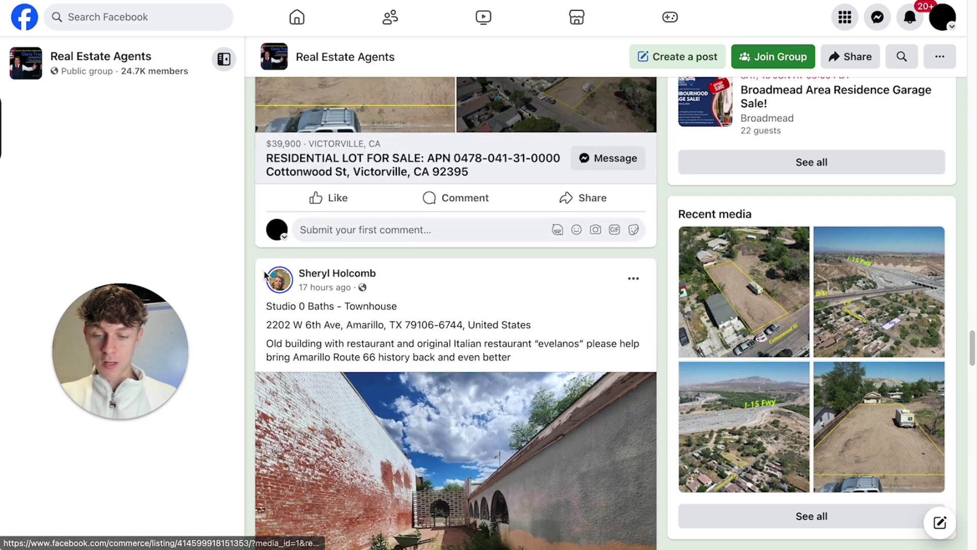
scroll(265, 275, down, 8)
scroll(265, 275, down, 8)
scroll(265, 275, down, 5)
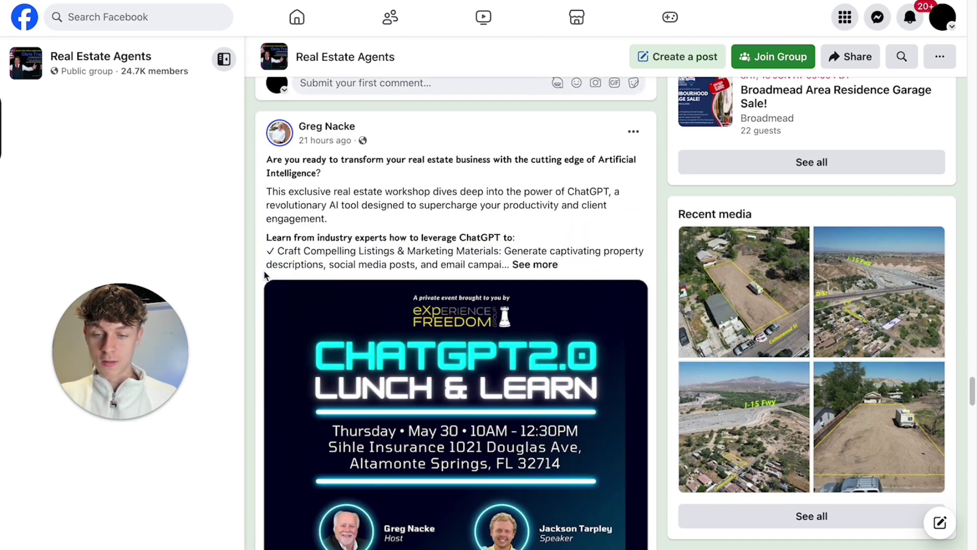
scroll(264, 276, down, 10)
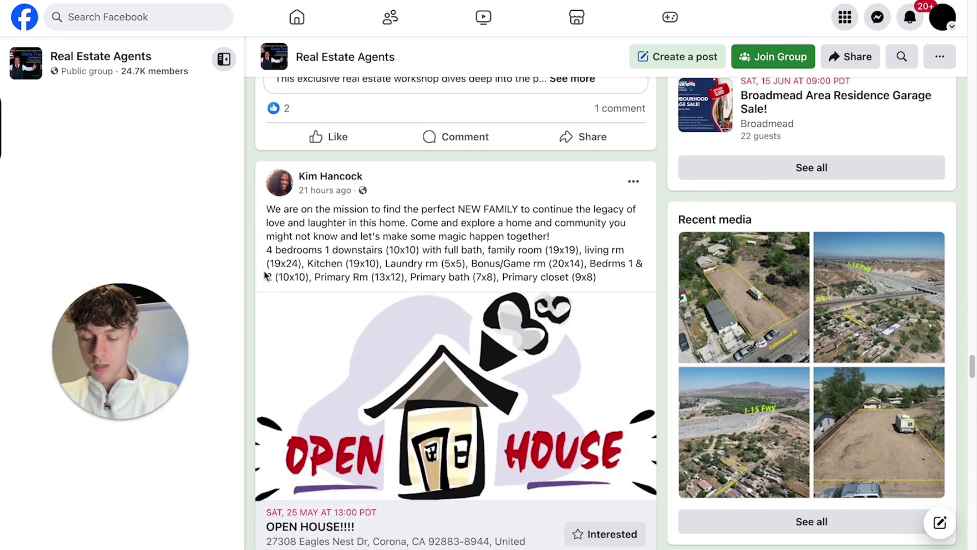
key(ctrl+a)
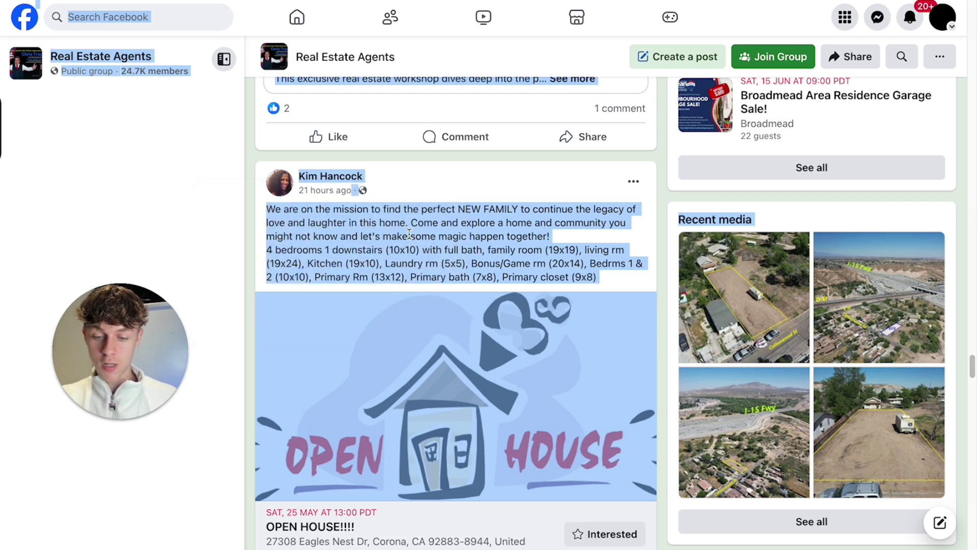
scroll(409, 234, down, 1)
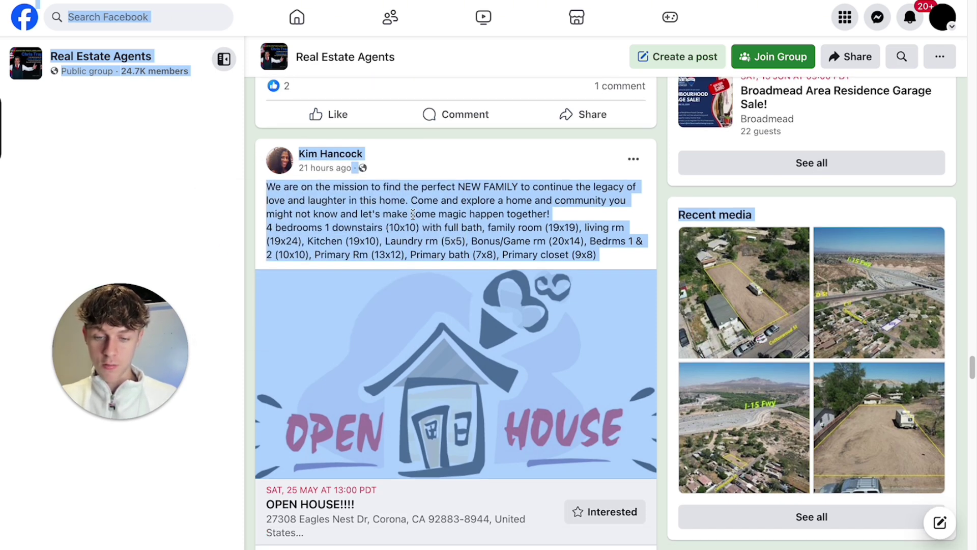
scroll(488, 238, down, 2)
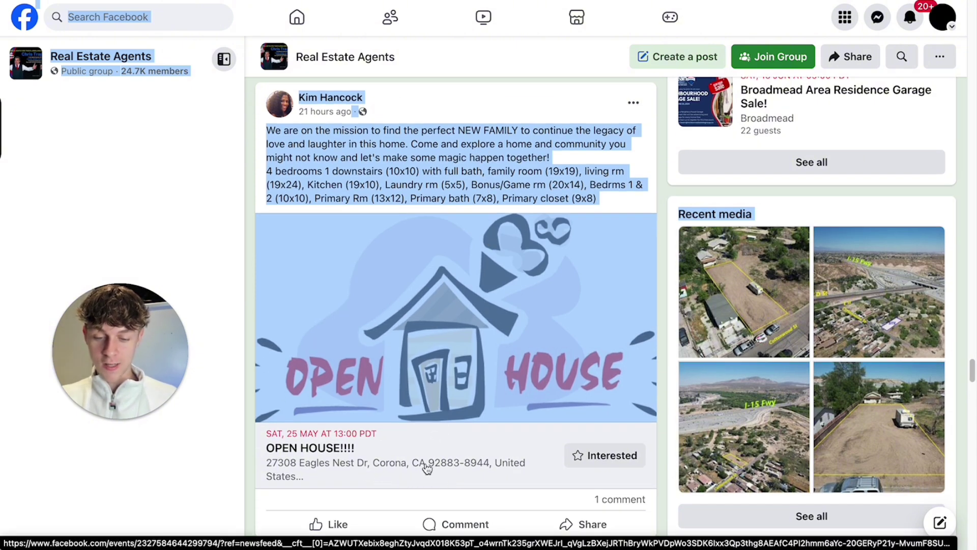
scroll(344, 230, up, 1)
scroll(344, 230, up, 1)
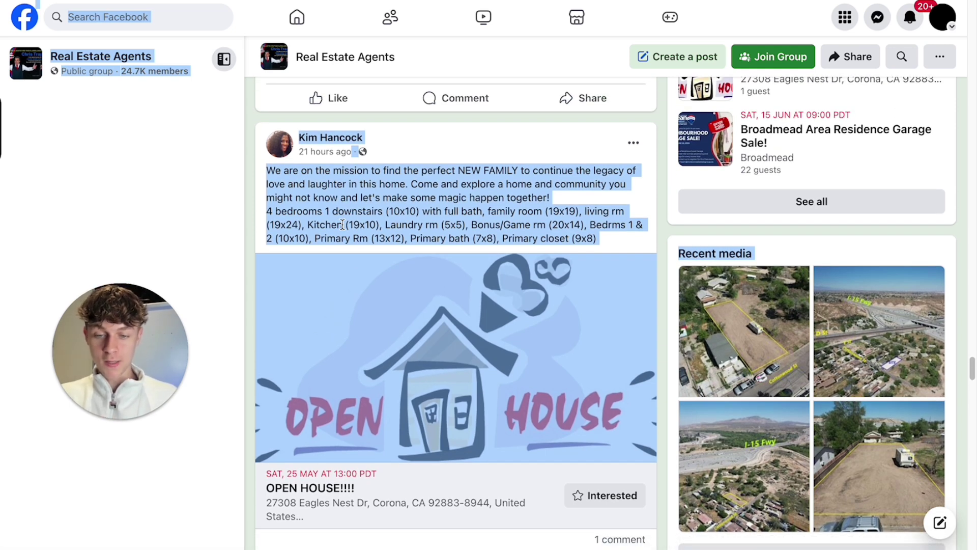
click(210, 252)
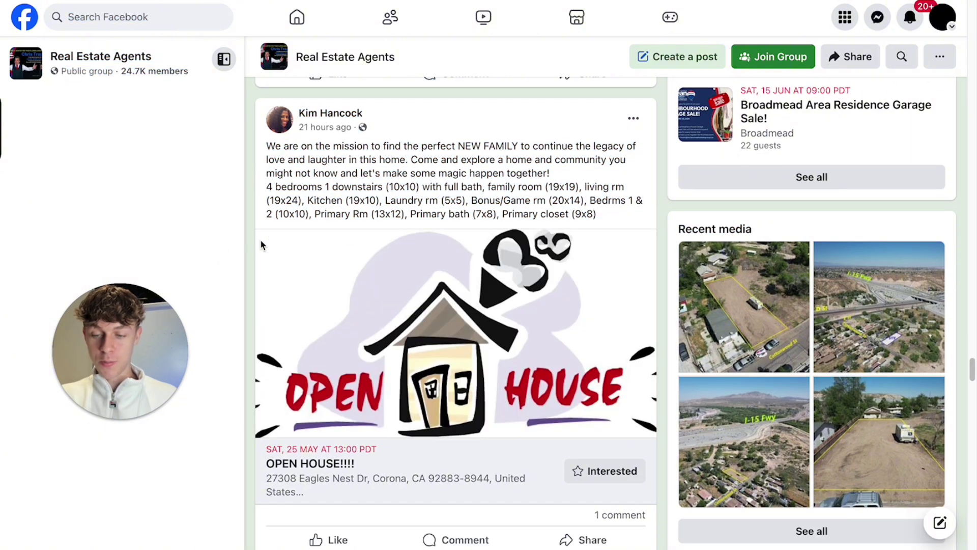
scroll(261, 240, down, 7)
scroll(260, 244, down, 10)
scroll(261, 244, down, 4)
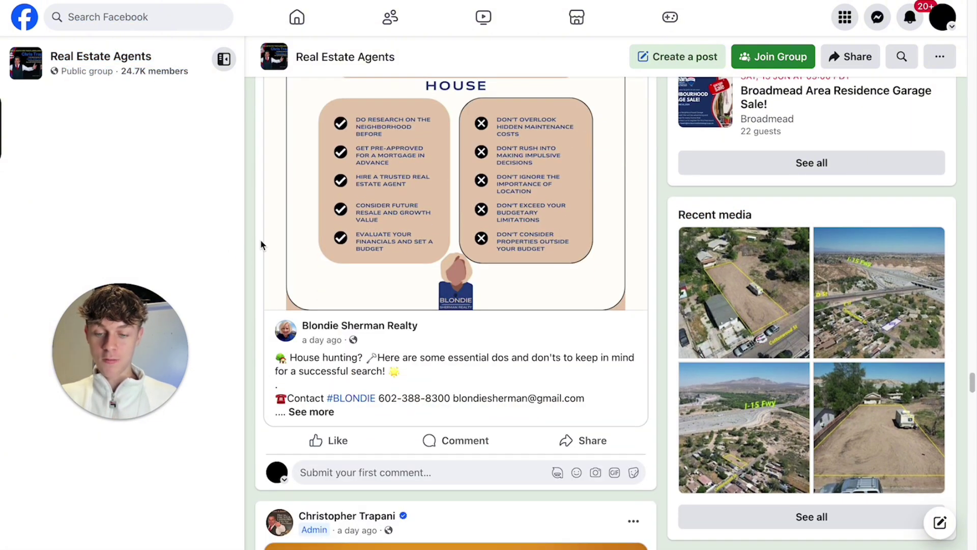
scroll(261, 245, down, 3)
scroll(260, 244, down, 2)
scroll(261, 244, down, 3)
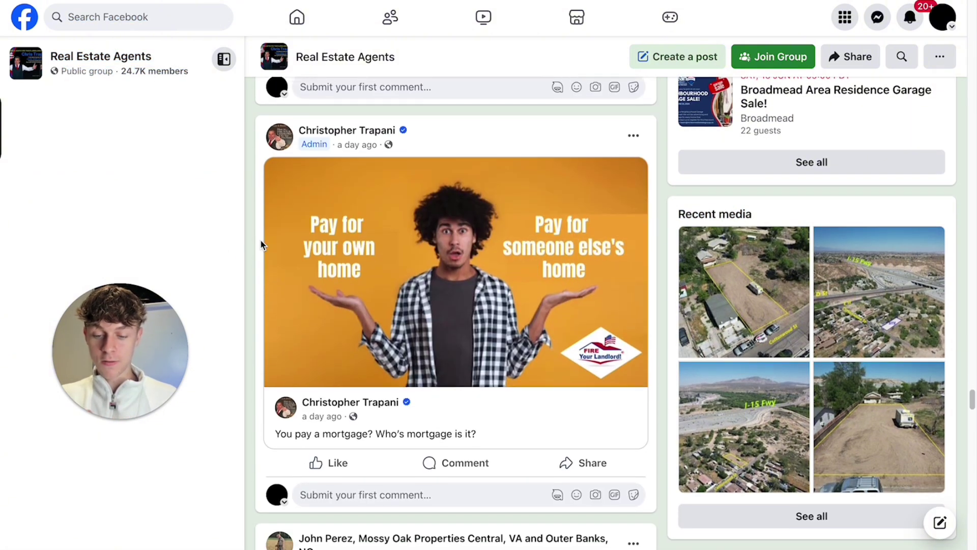
scroll(261, 244, down, 1)
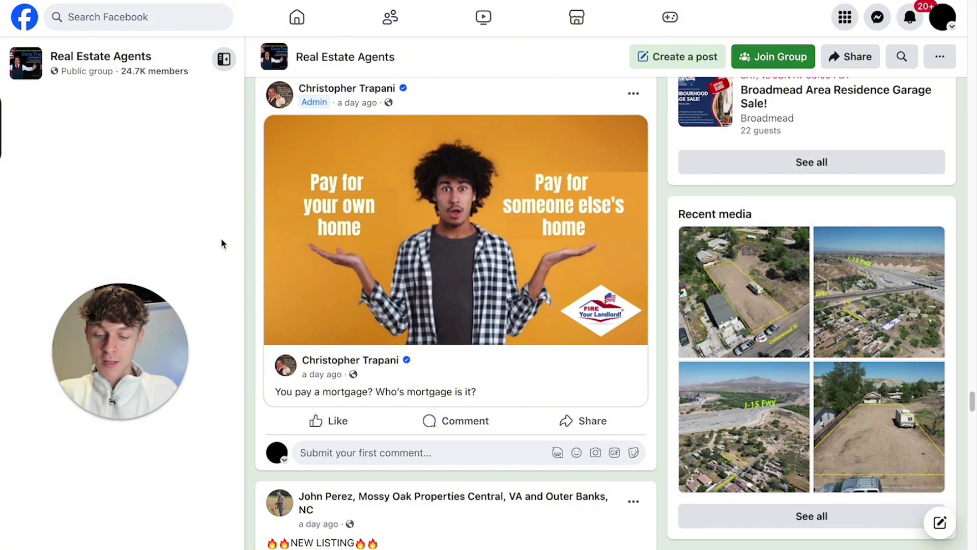
scroll(221, 244, down, 3)
scroll(255, 285, down, 5)
scroll(285, 329, down, 5)
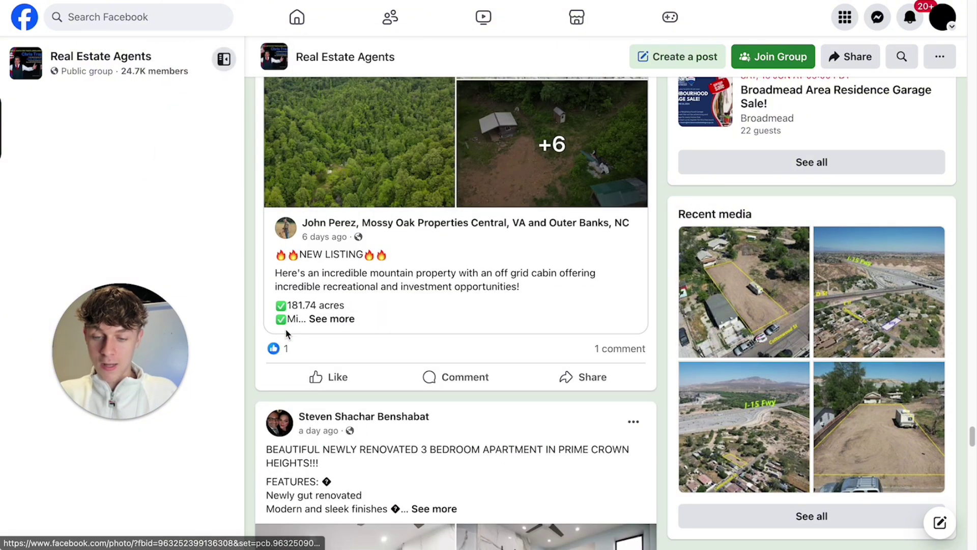
scroll(286, 329, down, 3)
scroll(286, 334, down, 4)
scroll(286, 333, down, 2)
scroll(285, 334, up, 2)
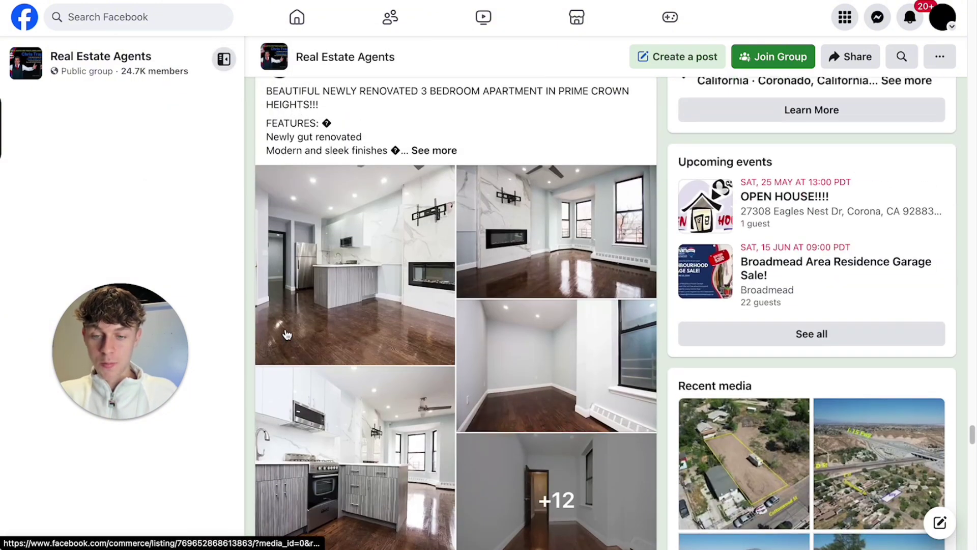
scroll(286, 334, up, 2)
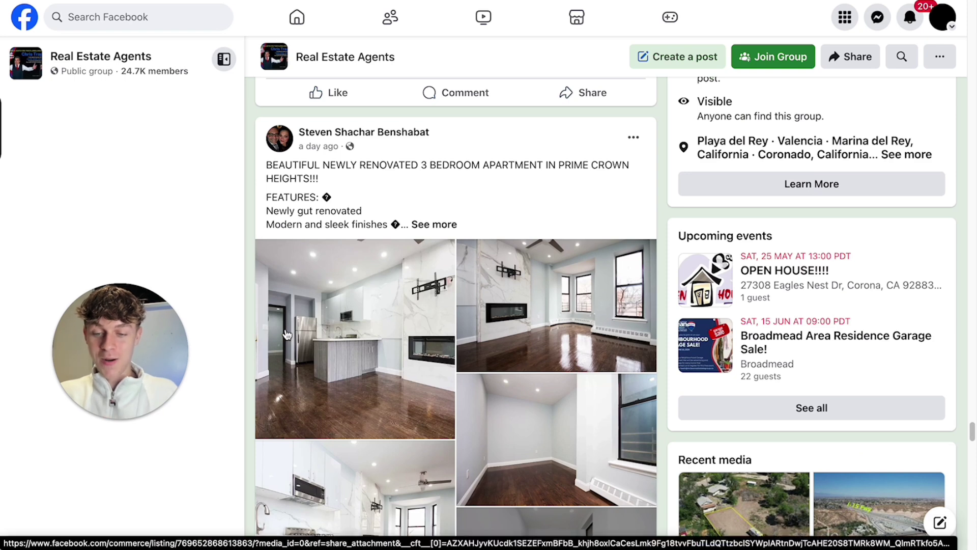
scroll(286, 334, up, 2)
scroll(286, 334, up, 2)
scroll(287, 334, up, 1)
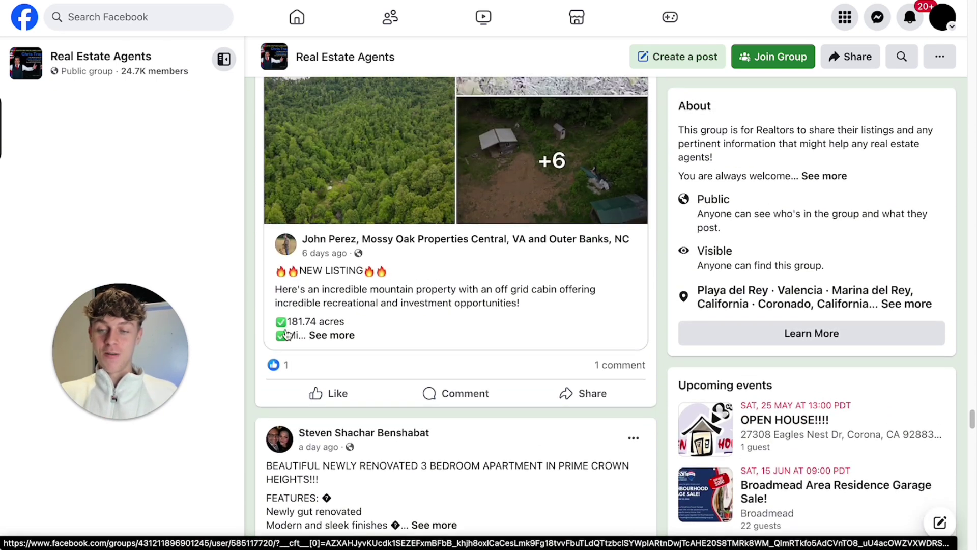
scroll(287, 334, up, 1)
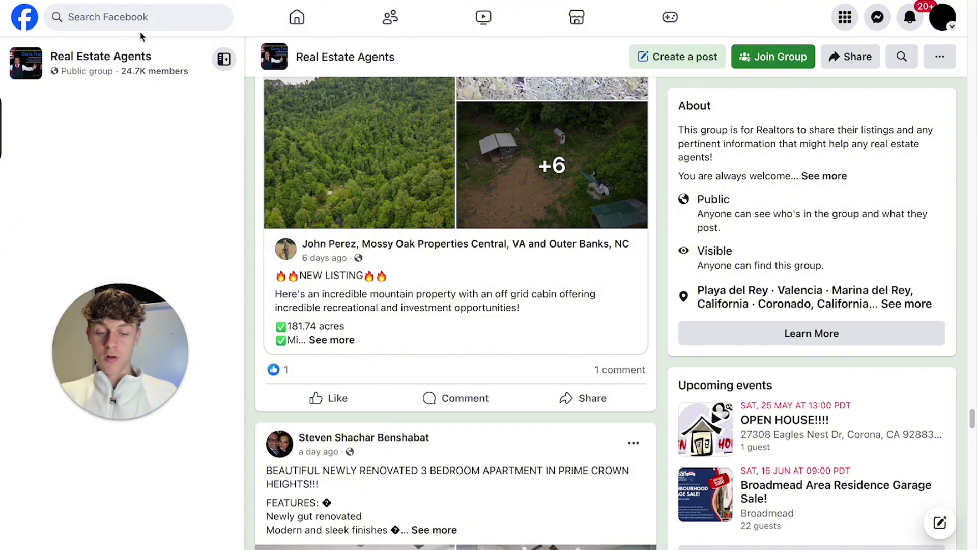
scroll(139, 31, up, 5)
scroll(140, 31, up, 5)
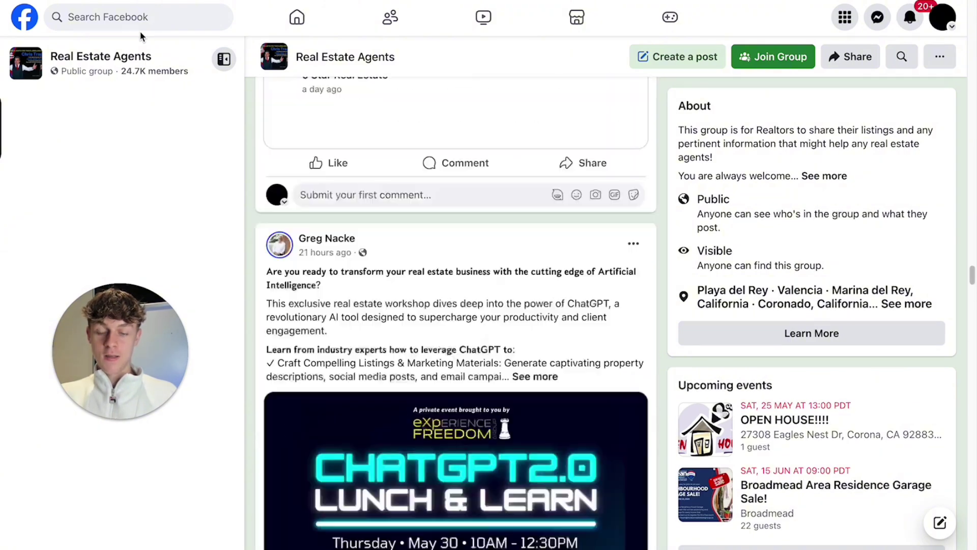
scroll(140, 31, up, 5)
scroll(139, 31, up, 5)
scroll(139, 31, up, 5)
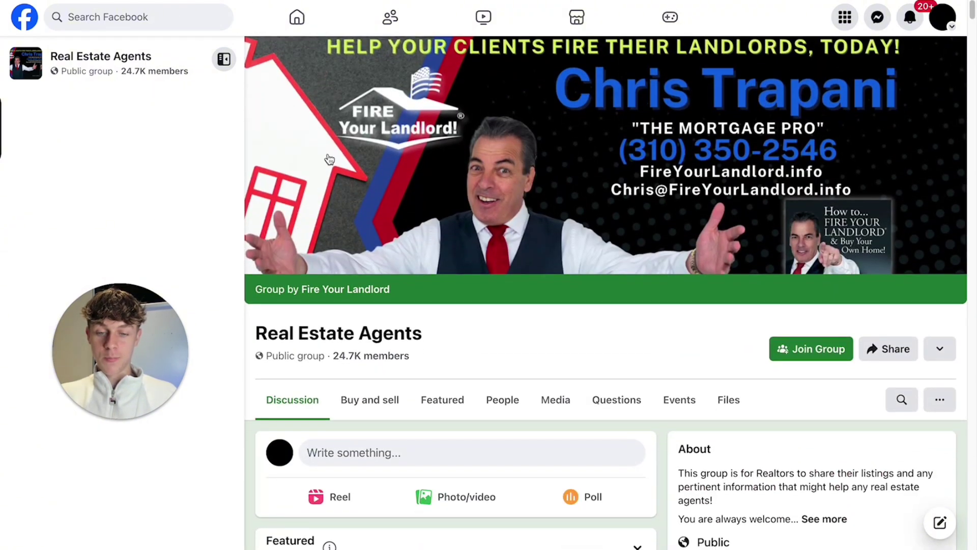
scroll(330, 159, down, 2)
scroll(329, 160, down, 1)
scroll(330, 160, up, 1)
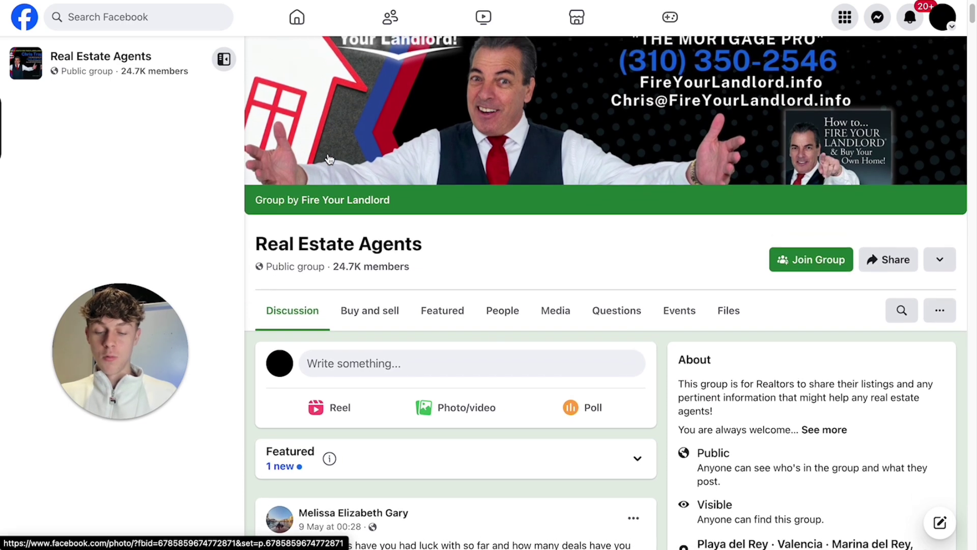
scroll(330, 159, down, 2)
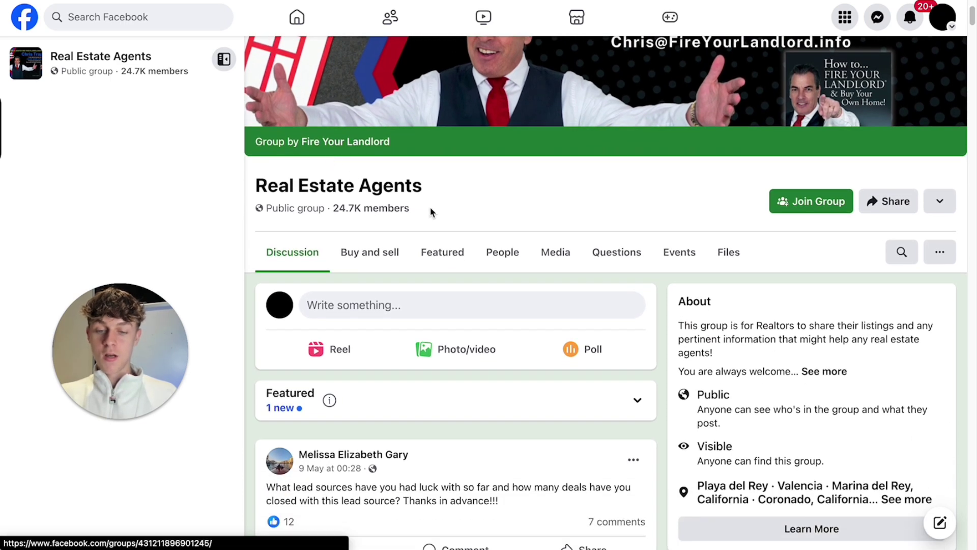
Show the group's People tab, scrolled to members who joined about an hour ago.
click(503, 246)
scroll(461, 360, down, 5)
scroll(462, 359, down, 4)
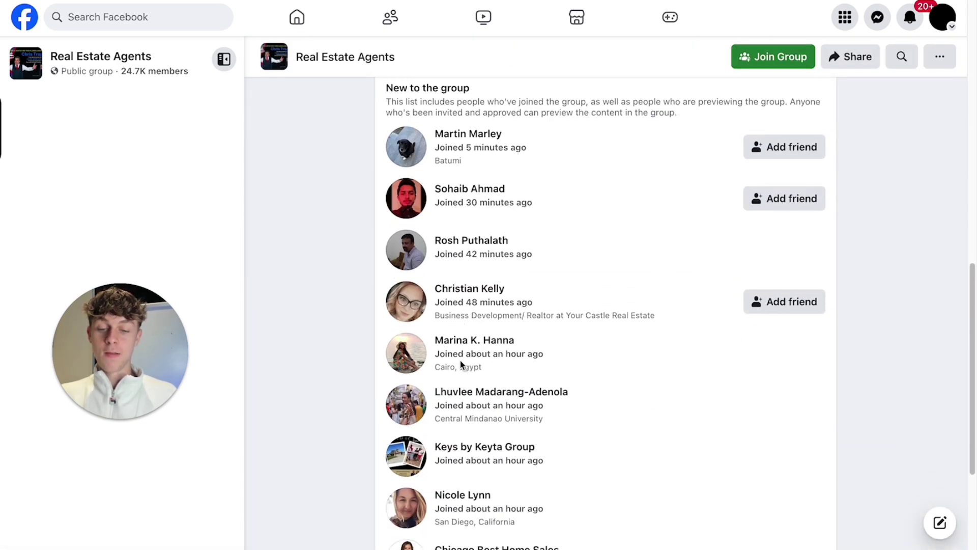
scroll(461, 361, down, 2)
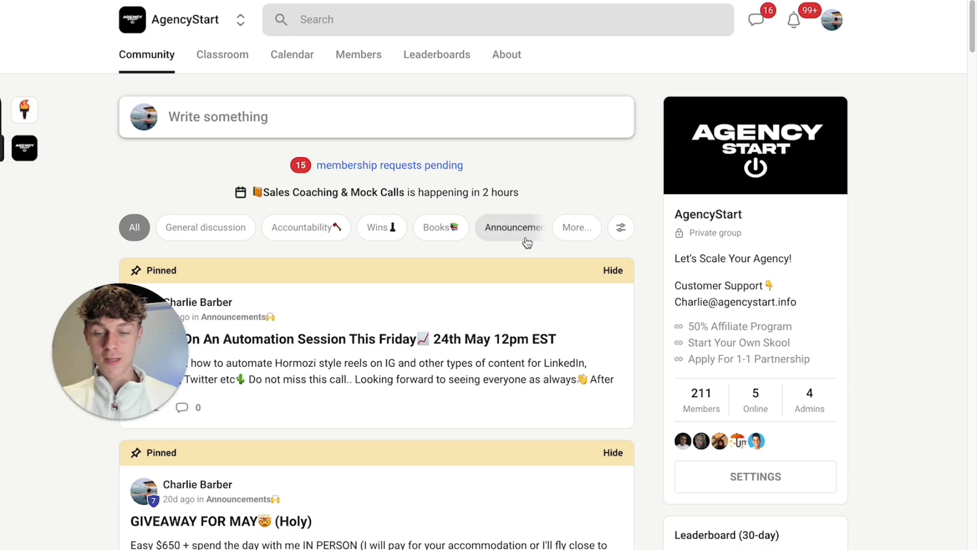
scroll(615, 336, down, 3)
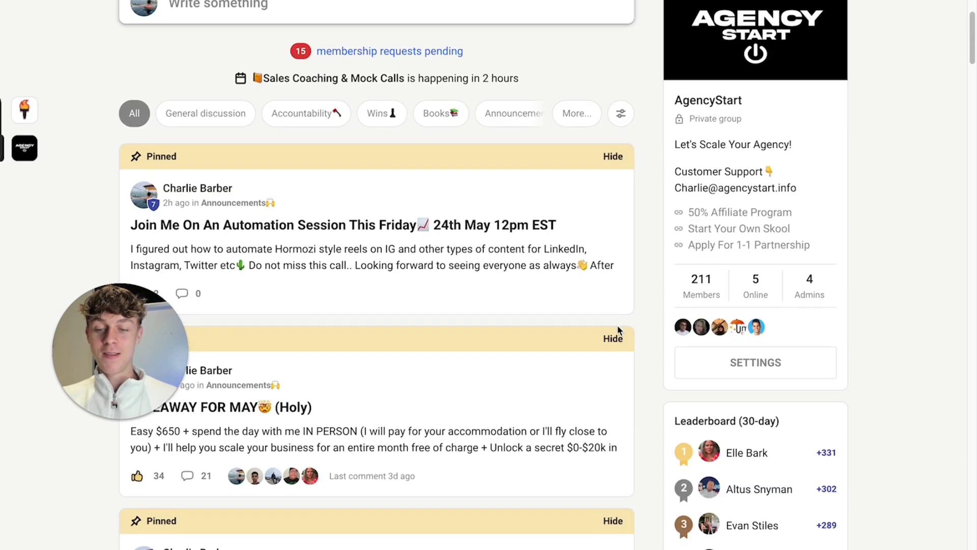
scroll(620, 331, down, 8)
scroll(620, 331, down, 4)
scroll(617, 331, down, 3)
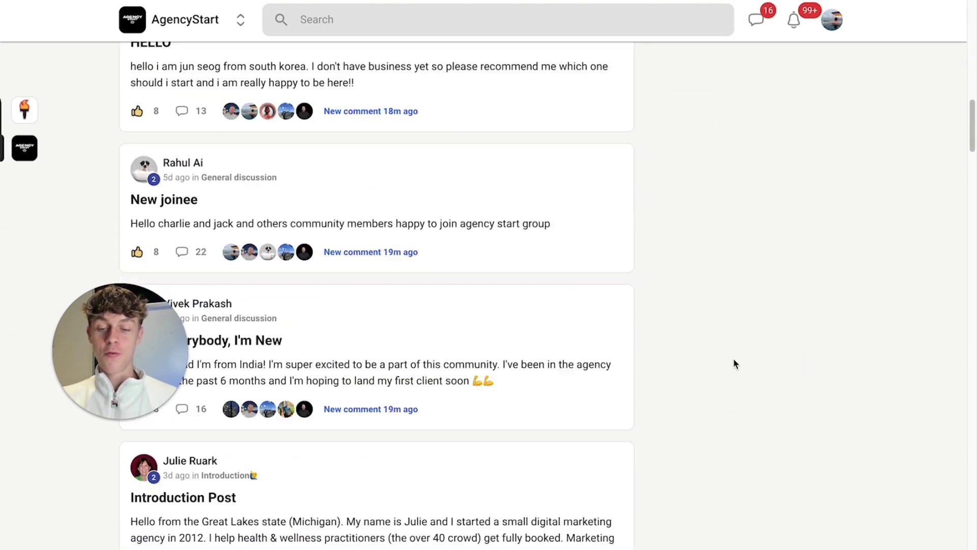
scroll(734, 363, down, 5)
scroll(733, 361, down, 3)
scroll(734, 360, down, 4)
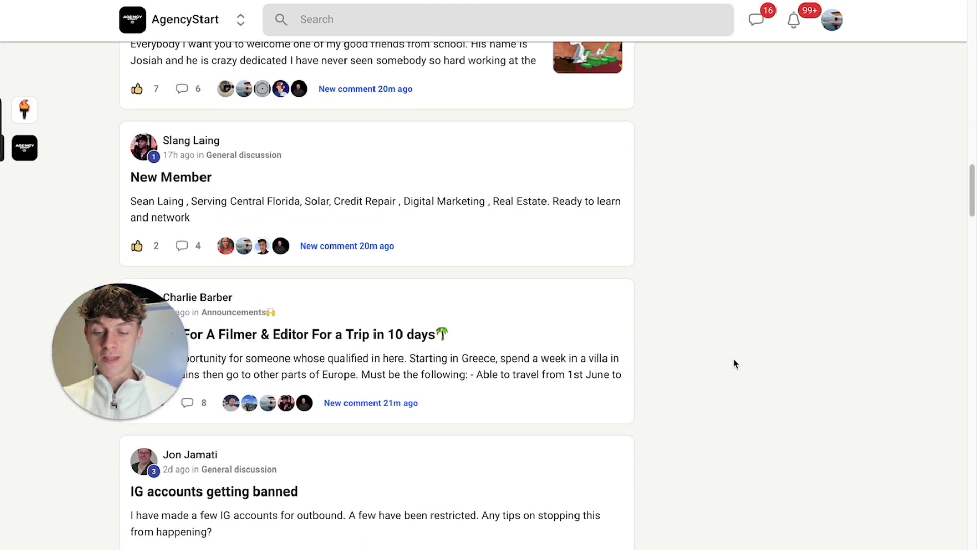
scroll(734, 360, up, 5)
scroll(734, 358, up, 15)
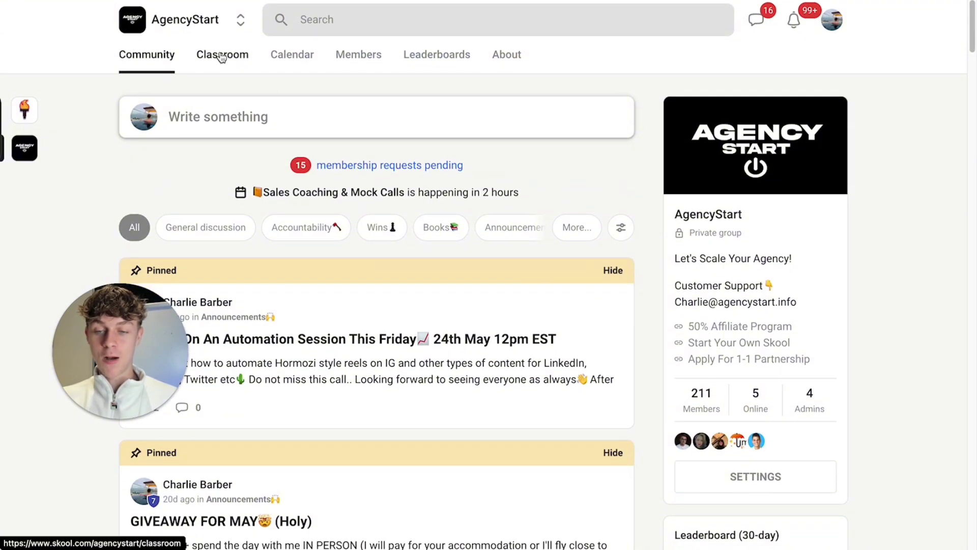
click(218, 56)
scroll(377, 212, down, 1)
scroll(382, 213, down, 5)
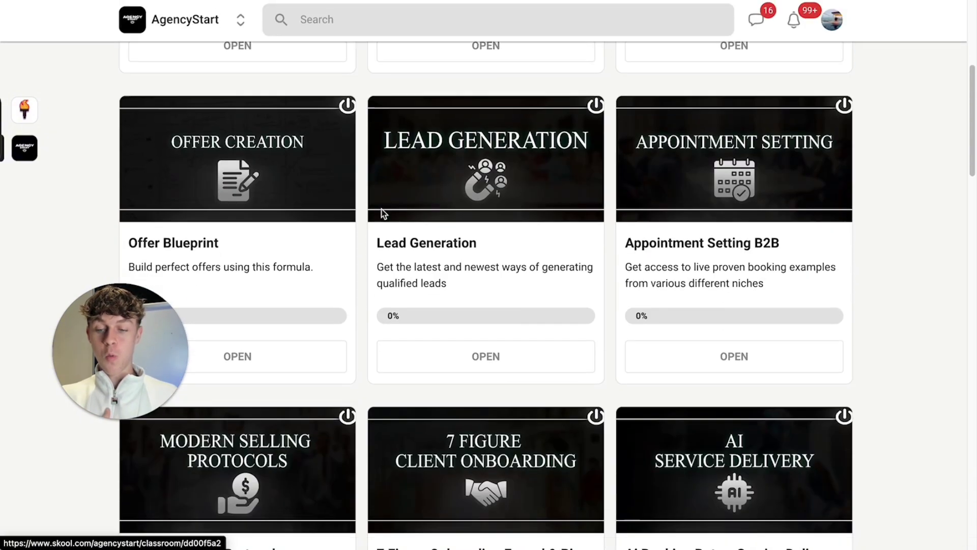
scroll(383, 214, down, 2)
scroll(383, 214, down, 2)
scroll(382, 214, down, 2)
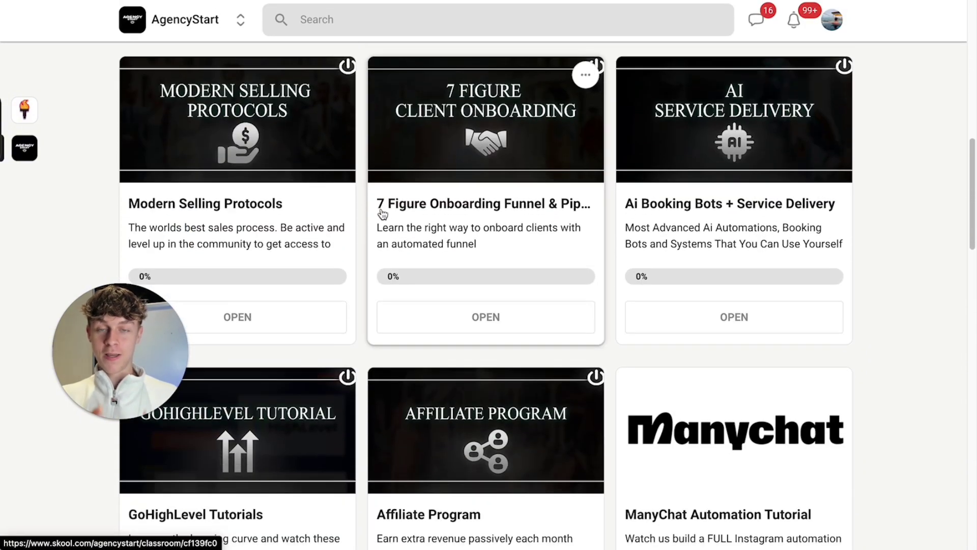
scroll(363, 257, up, 1)
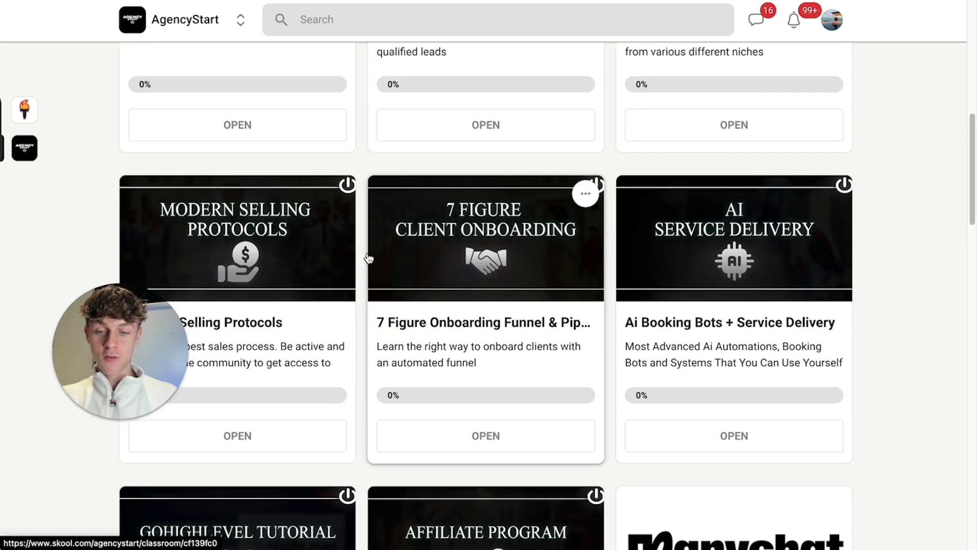
scroll(366, 259, up, 2)
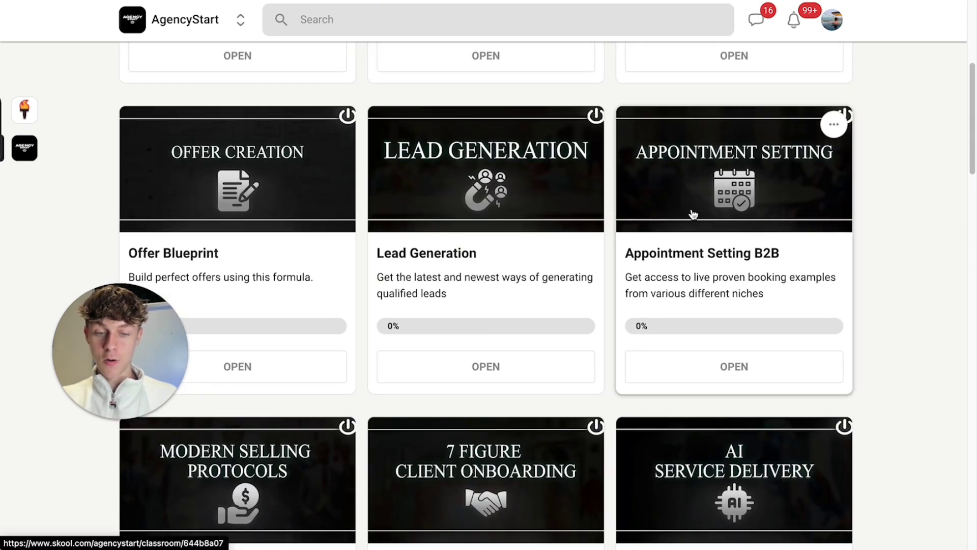
scroll(713, 218, down, 3)
scroll(721, 218, down, 3)
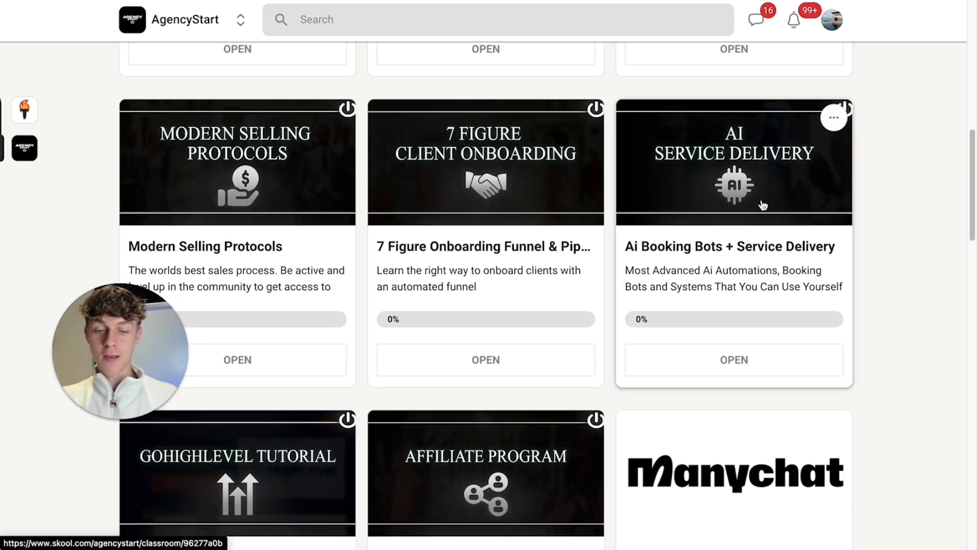
click(173, 31)
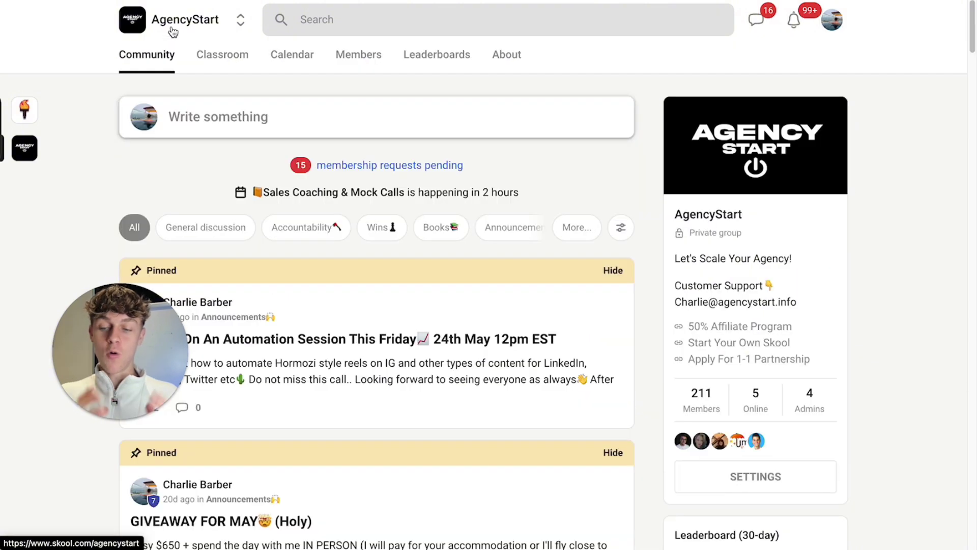
Show the AgencyStart May 2024 event calendar with its recurring coaching sessions.
click(301, 59)
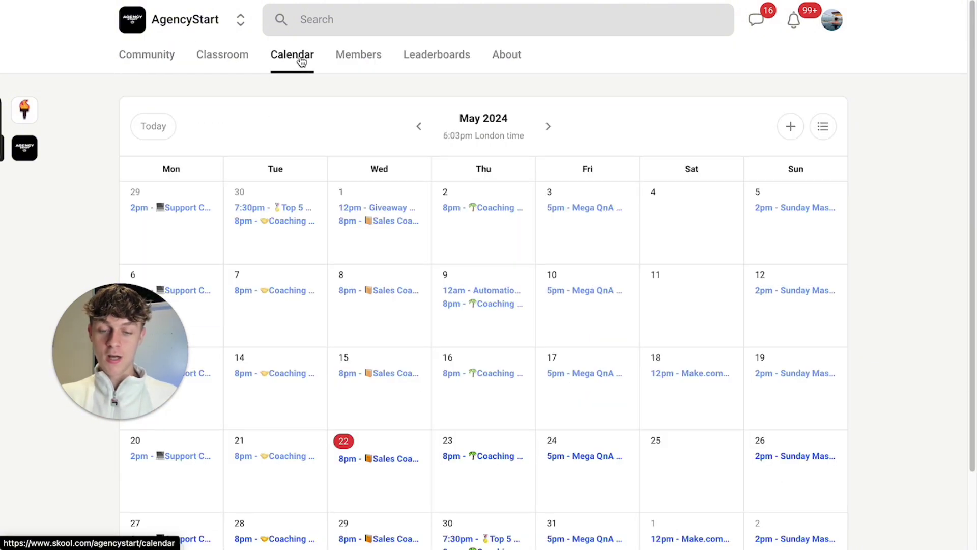